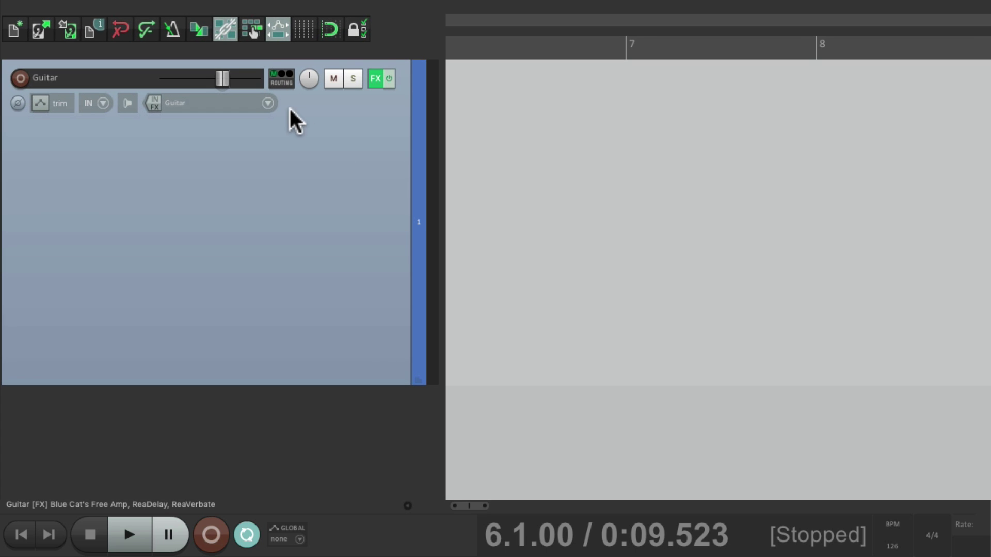
Review the Guitar track's input and record-monitoring options without changing them
click(268, 104)
mouse_move(280, 118)
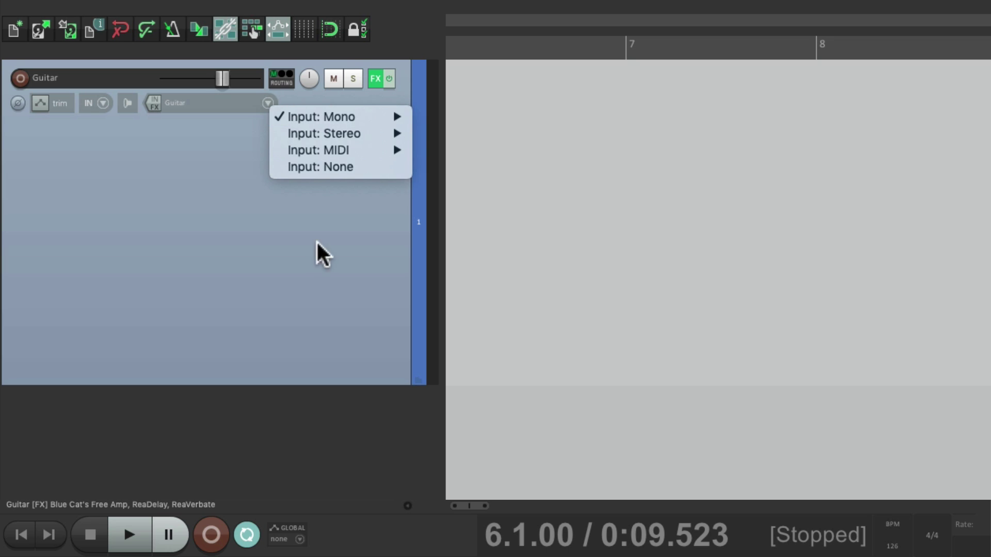
click(296, 274)
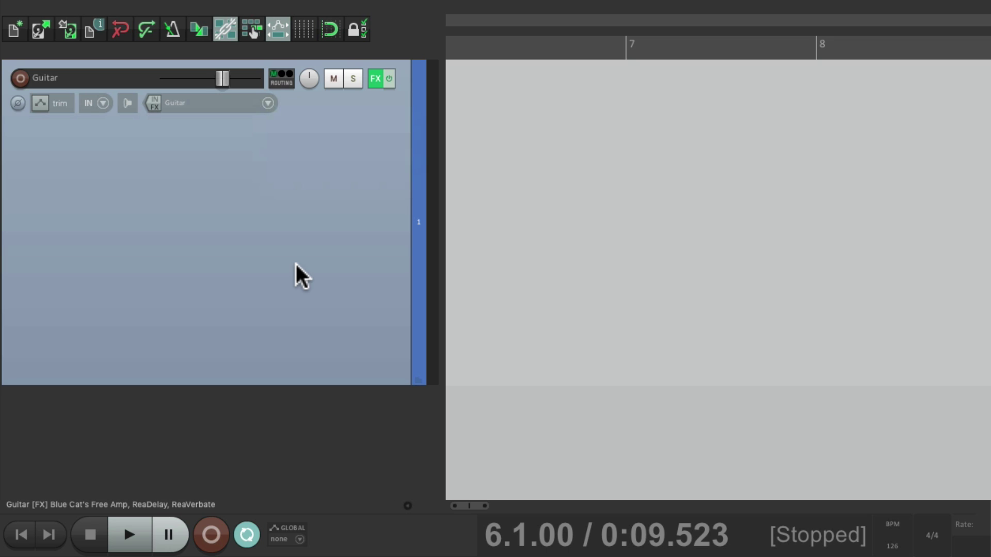
right_click(122, 108)
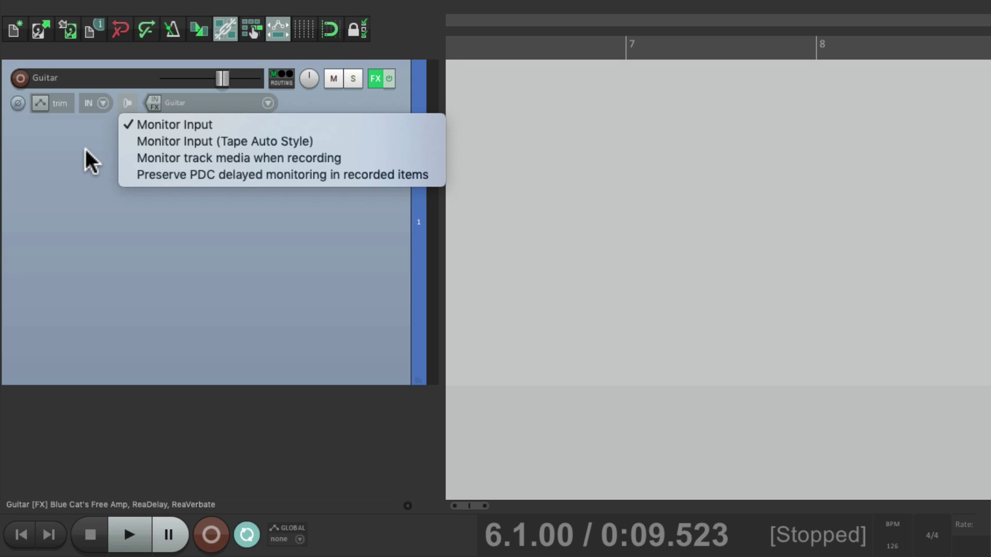
click(348, 140)
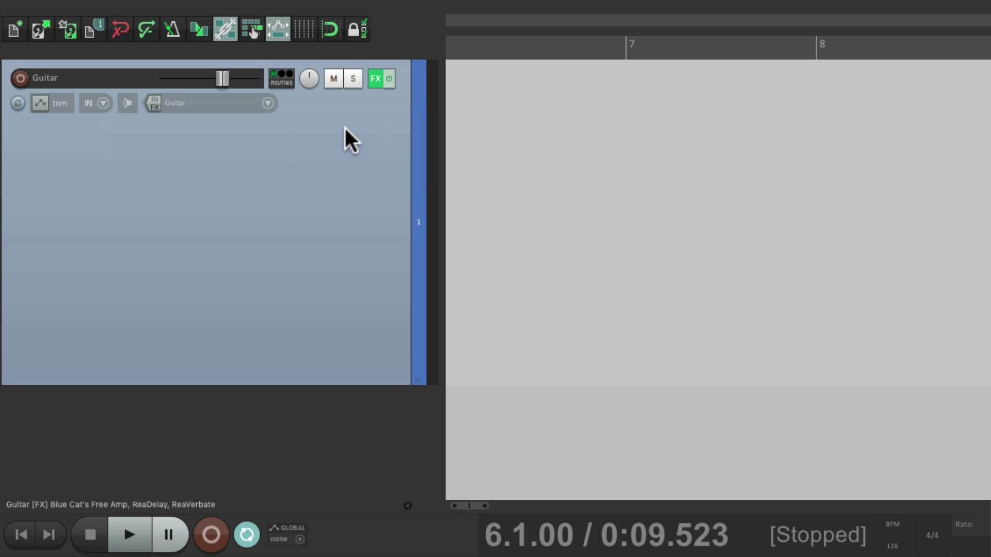
Inspect the ReaDelay and ReaVerbate settings in the Guitar FX chain, then briefly arm and disarm the track
click(375, 79)
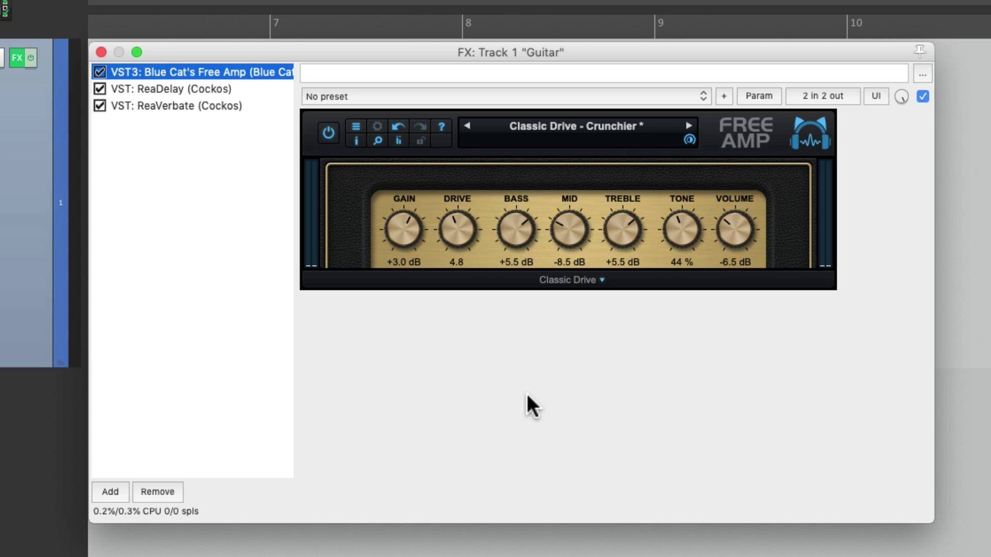
click(245, 93)
click(262, 109)
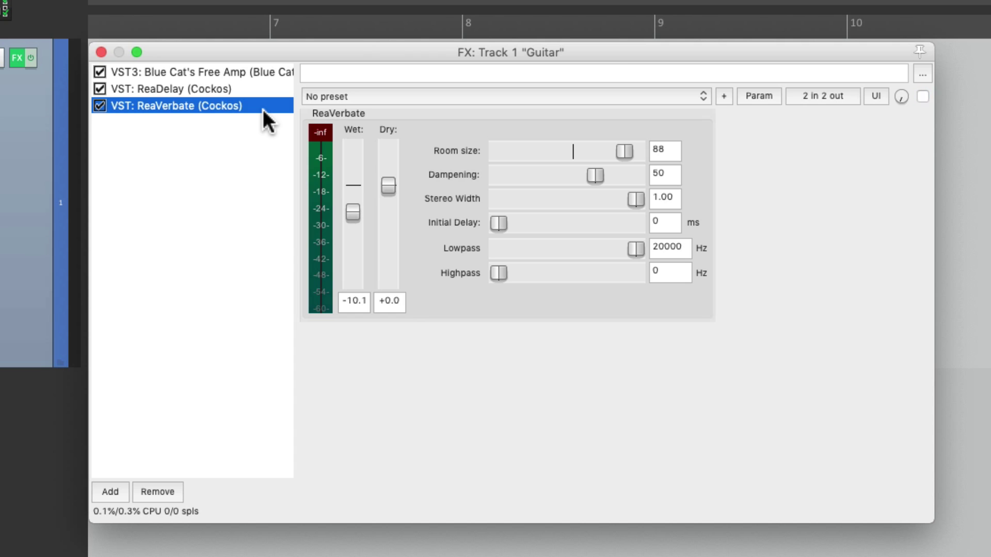
click(102, 53)
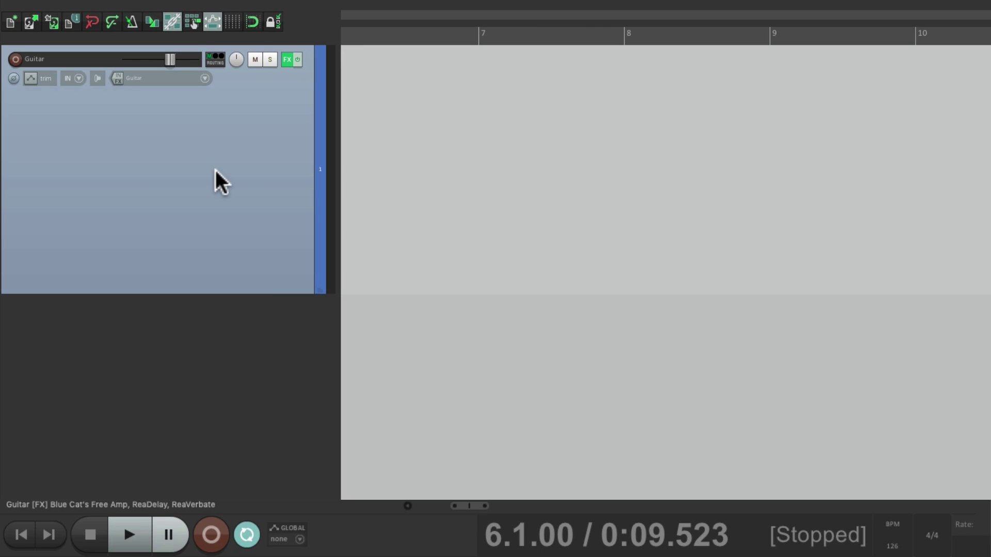
click(15, 60)
key(F9)
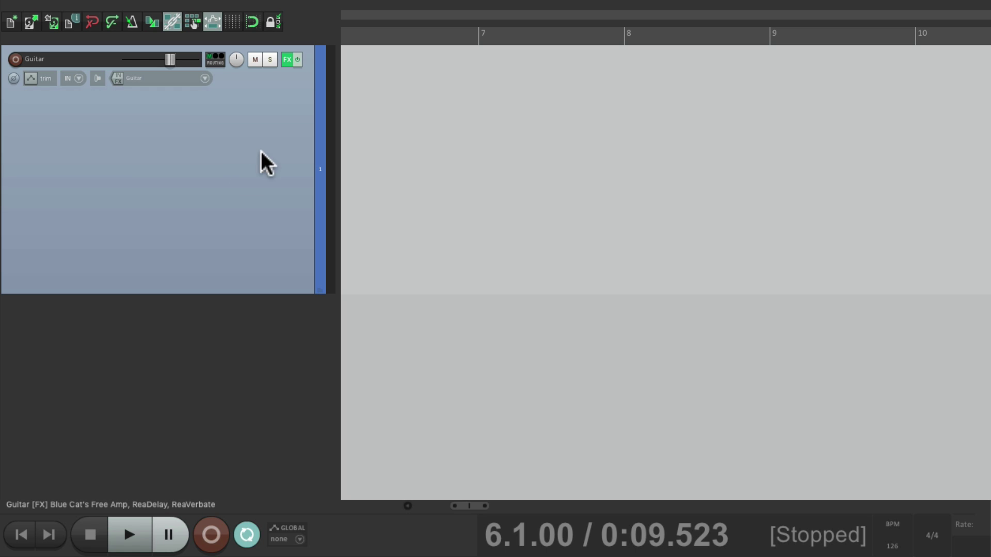
Append VST: ReaTune (Cockos) from the Cockos folder after ReaVerbate in the Guitar chain
click(286, 62)
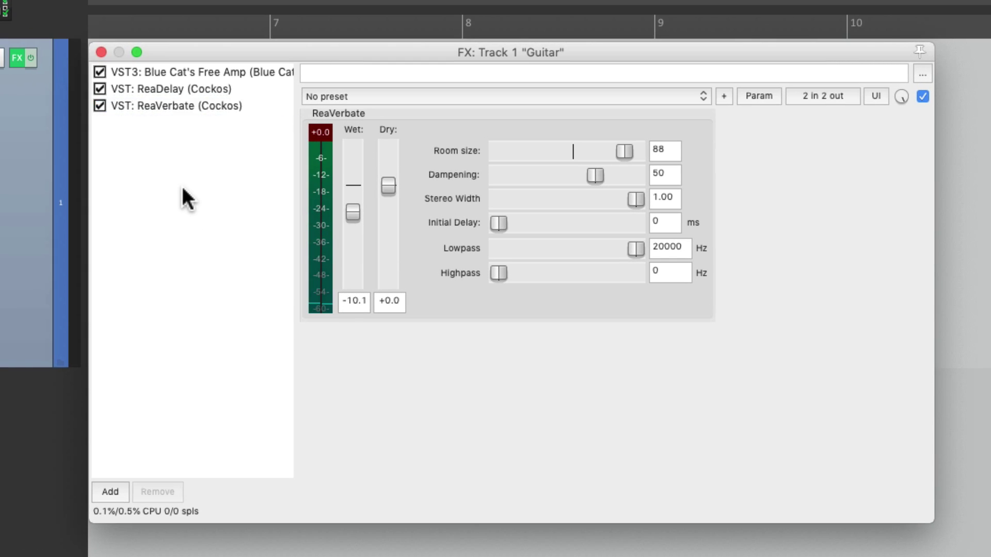
double_click(182, 188)
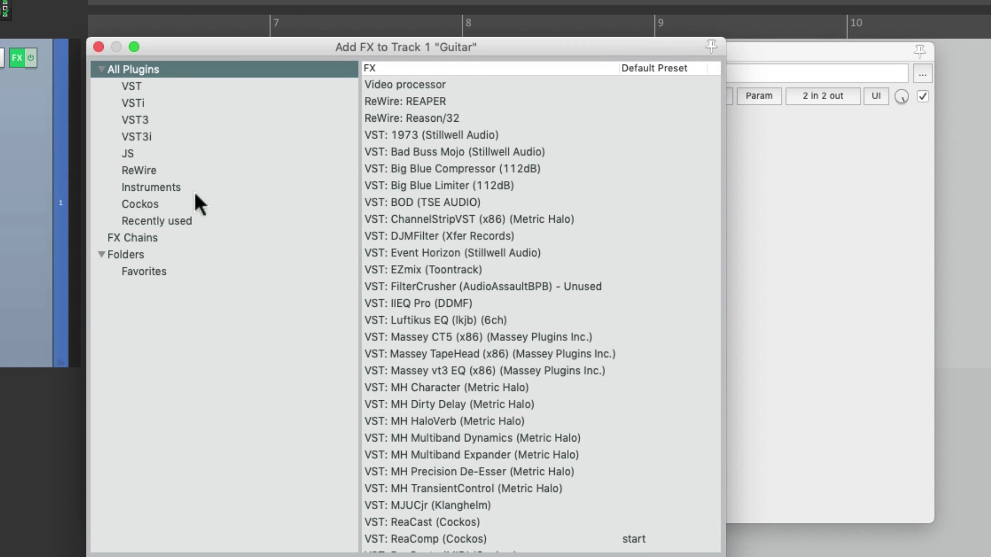
click(211, 202)
click(510, 287)
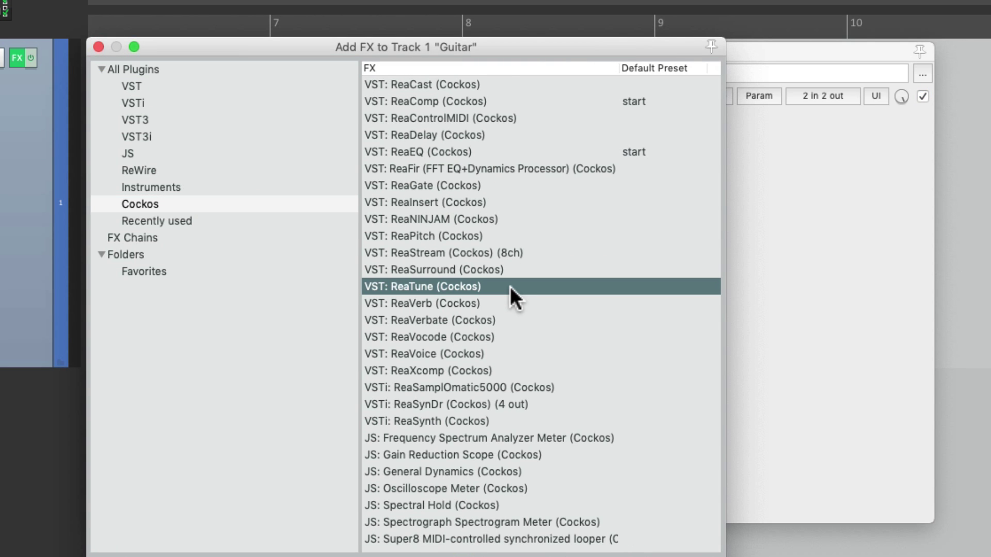
double_click(510, 286)
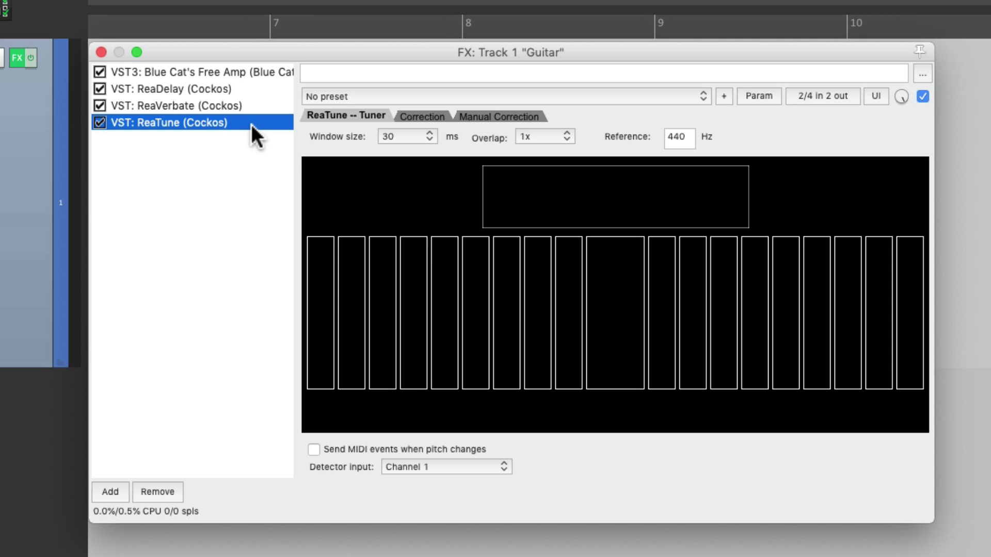
Move ReaTune up to sit directly after Blue Cat's Free Amp, then record-arm Guitar
drag(252, 125, 247, 85)
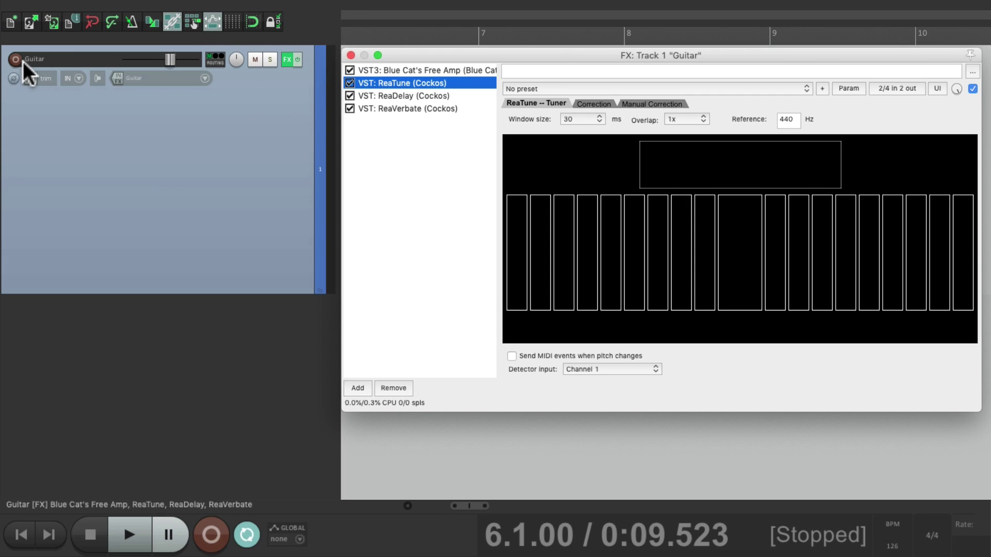
click(16, 60)
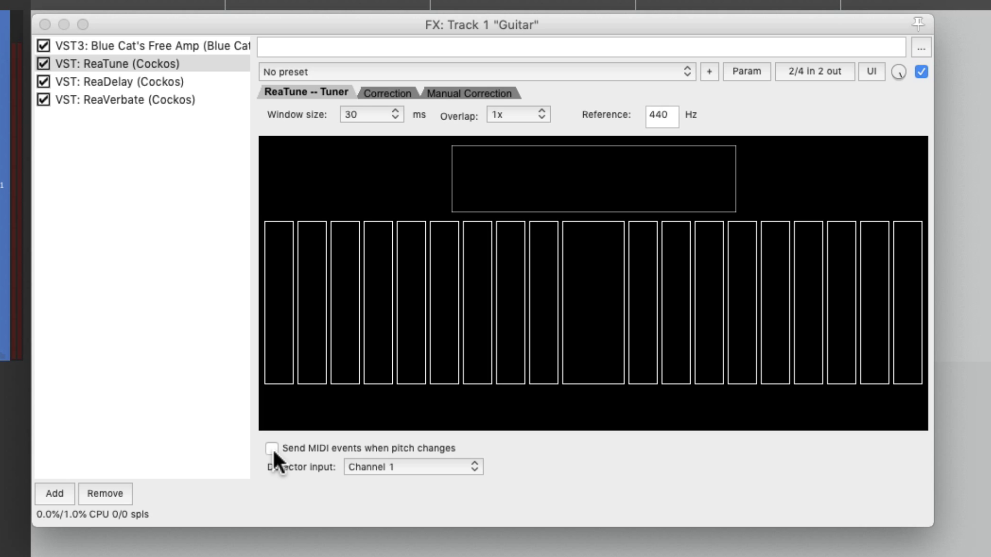
Enable ReaTune's 'Send MIDI events when pitch changes' option and close the Guitar FX window
click(271, 448)
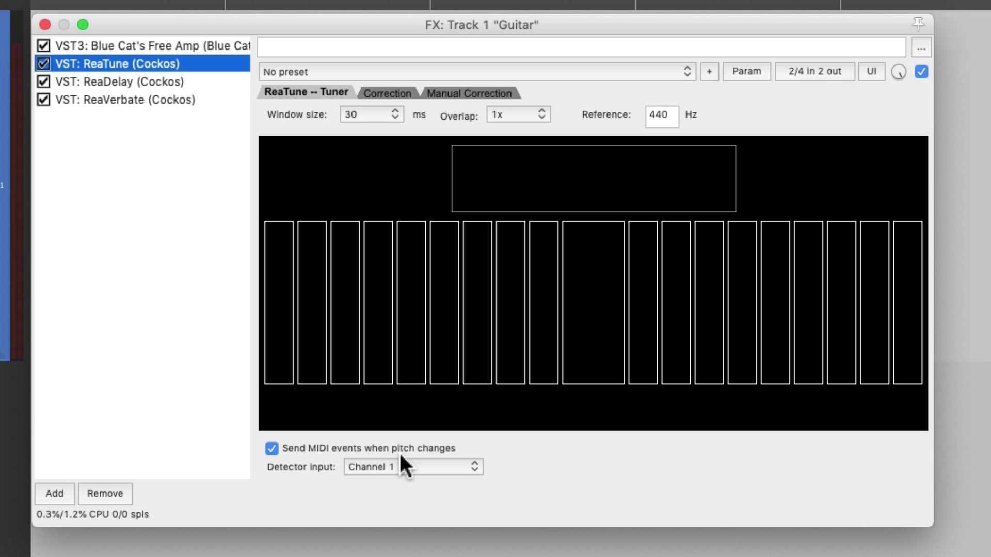
click(45, 24)
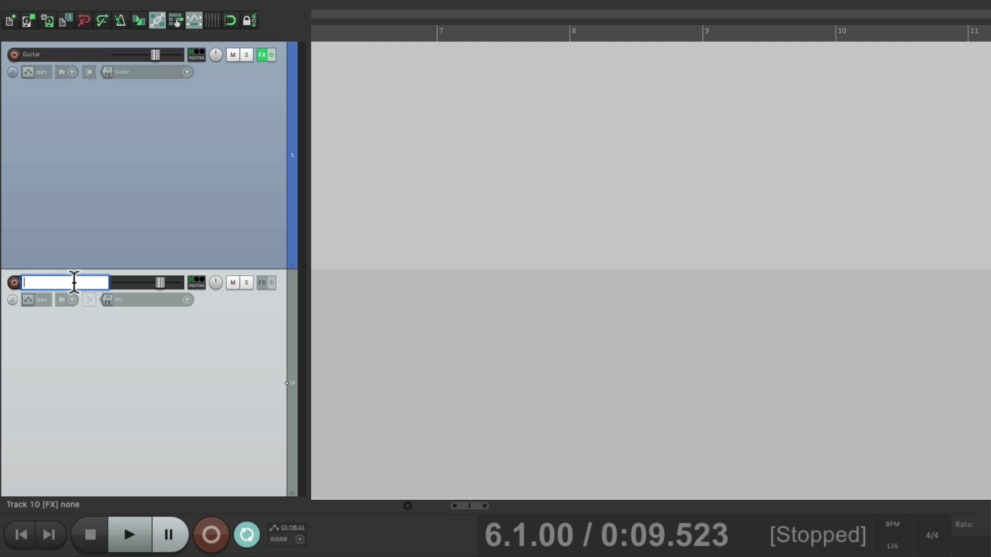
Name the new track MIDI and give it a MIDI-only send from Guitar, audio set to None
text(MIDI)
key(Return)
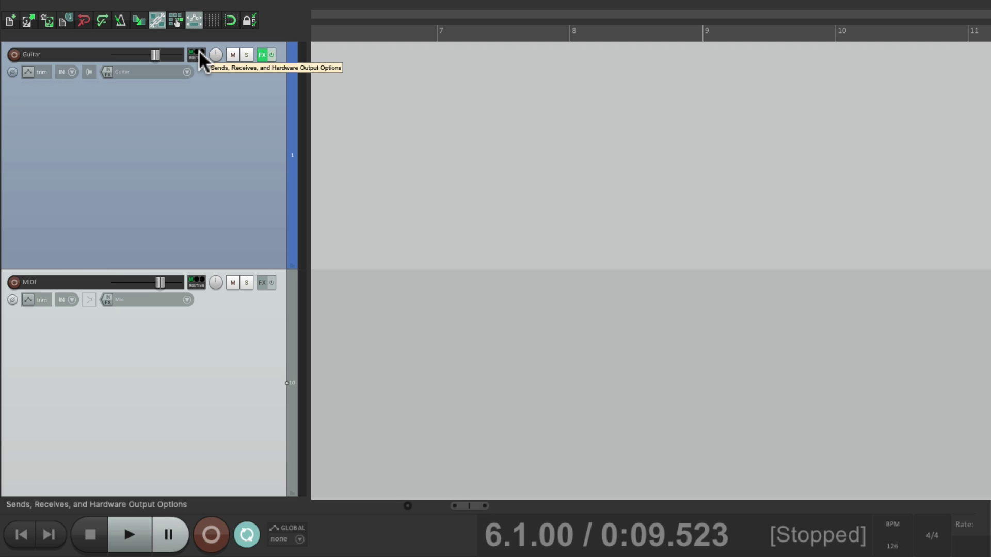
drag(200, 57, 248, 350)
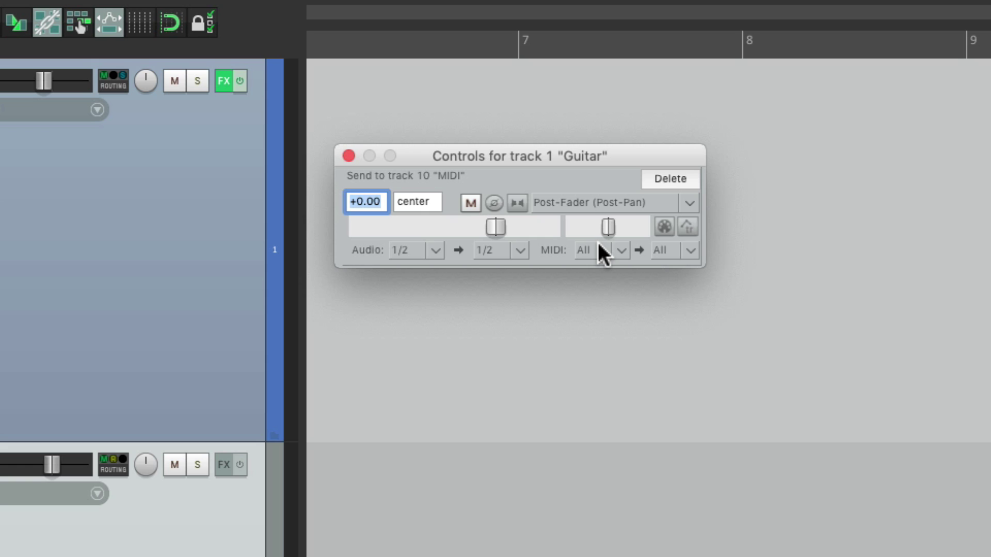
click(436, 252)
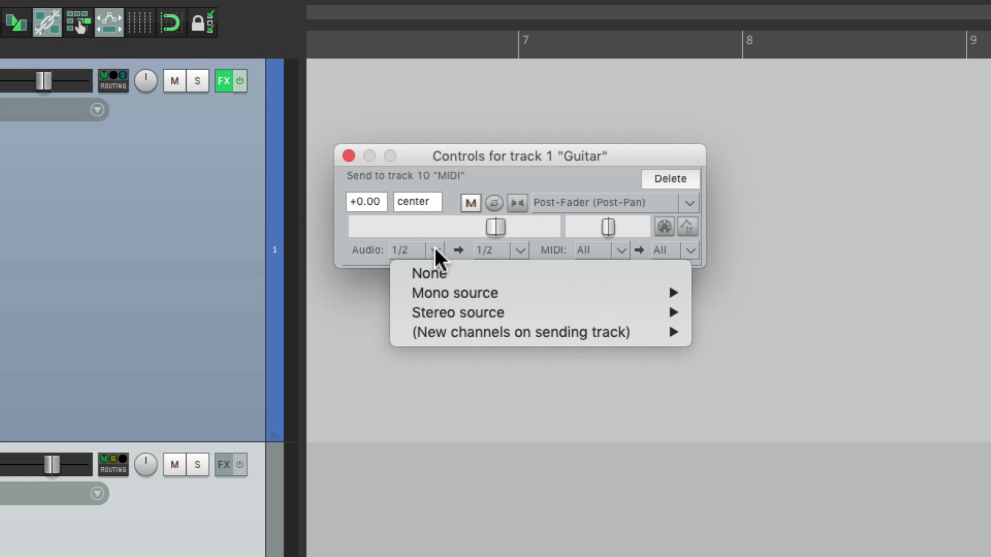
click(445, 276)
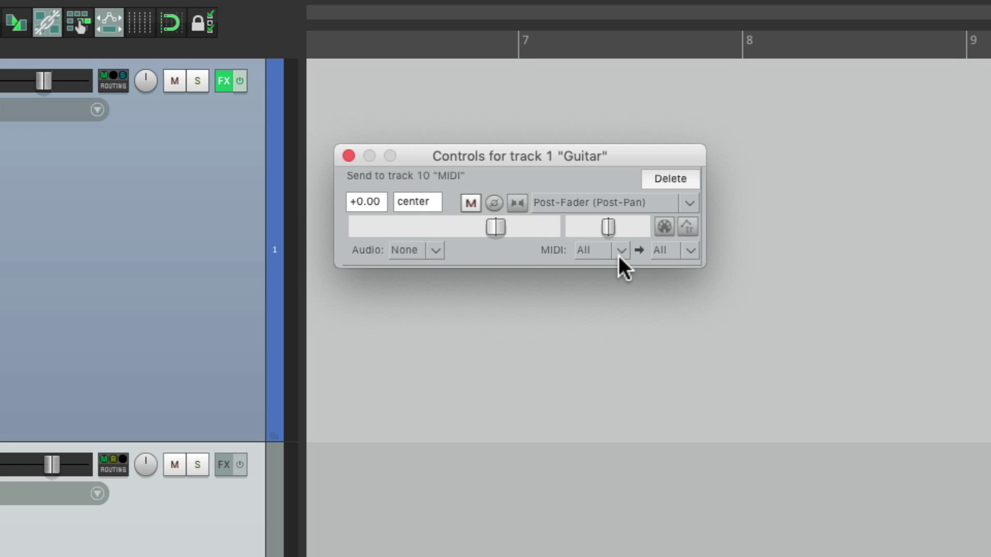
click(349, 156)
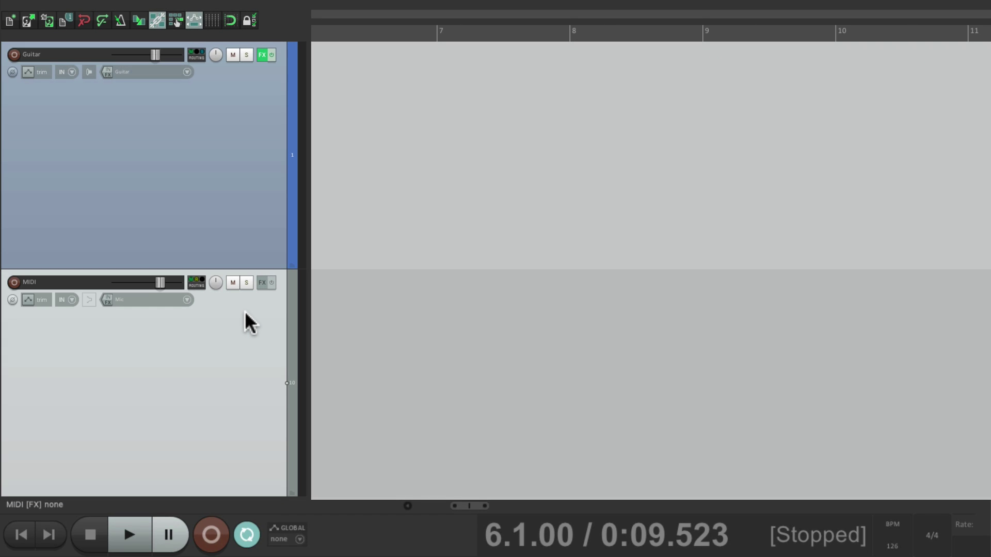
Load VSTi: TyrellN6 (u-he) from the Instruments list onto the MIDI track
click(261, 283)
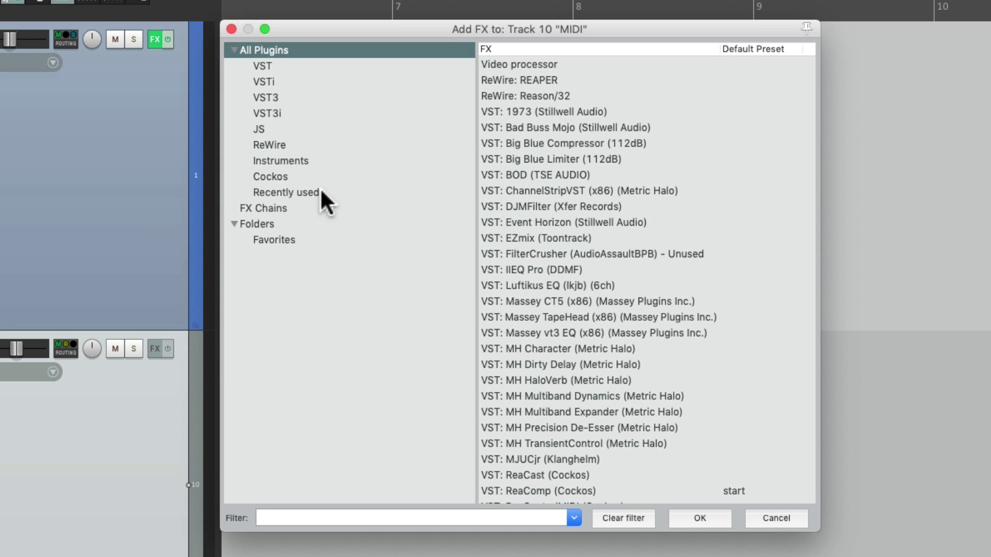
click(345, 160)
scroll(628, 297, down, 3)
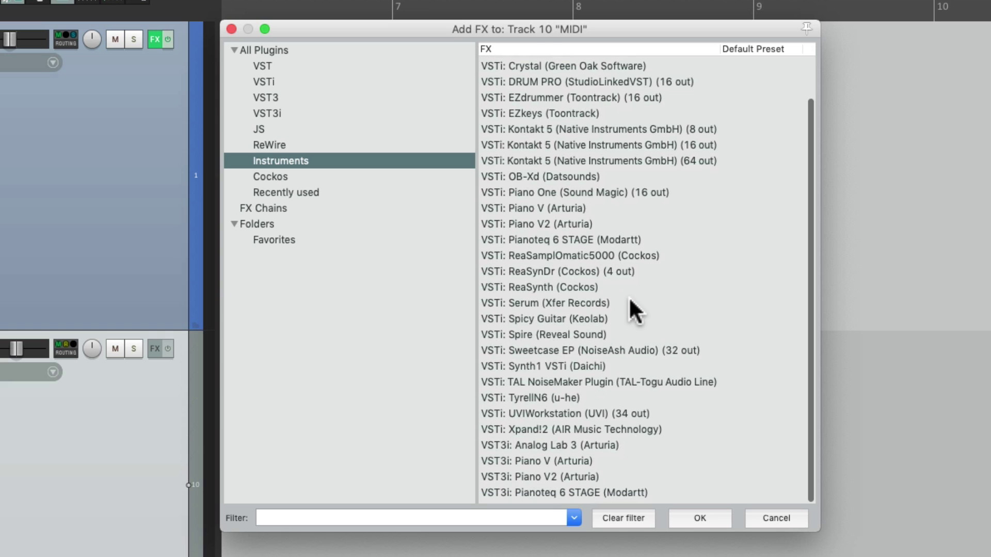
scroll(628, 296, up, 1)
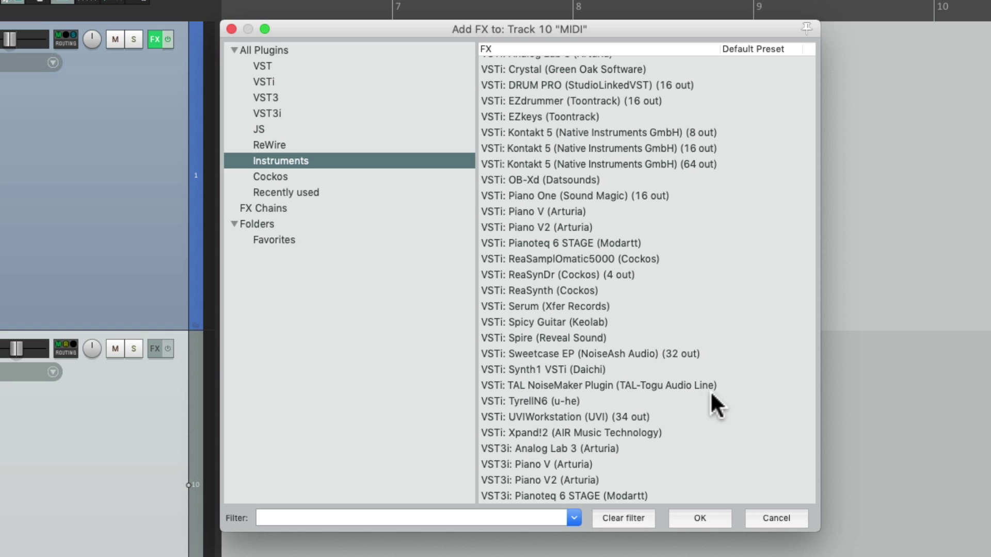
click(624, 398)
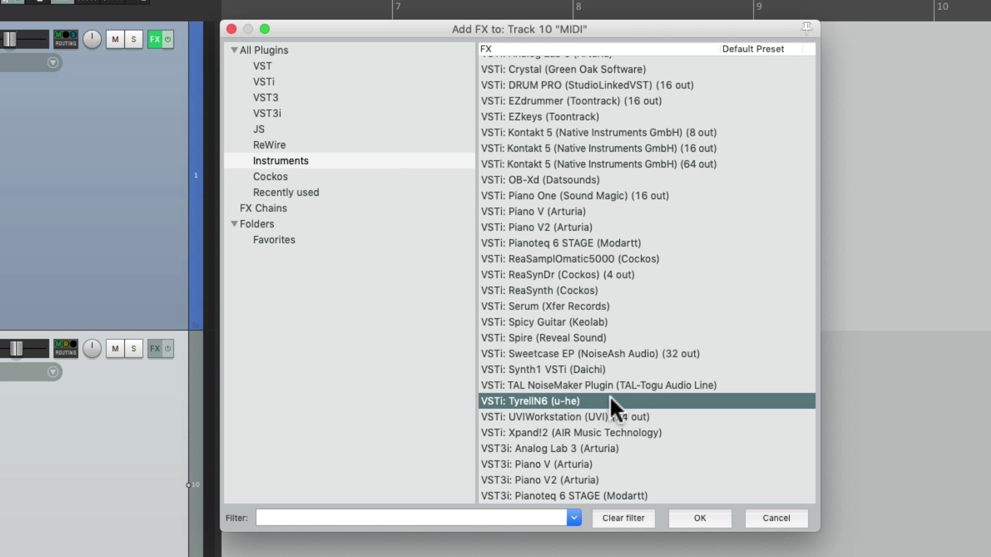
double_click(613, 405)
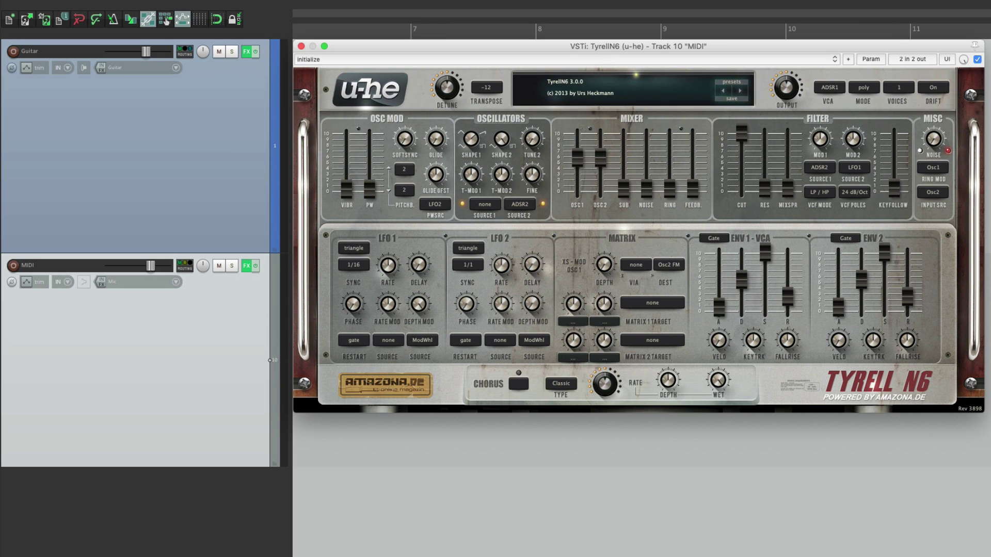
Load TyrellN6's PV - Oddy Wow preset and record-arm the Guitar track
click(608, 97)
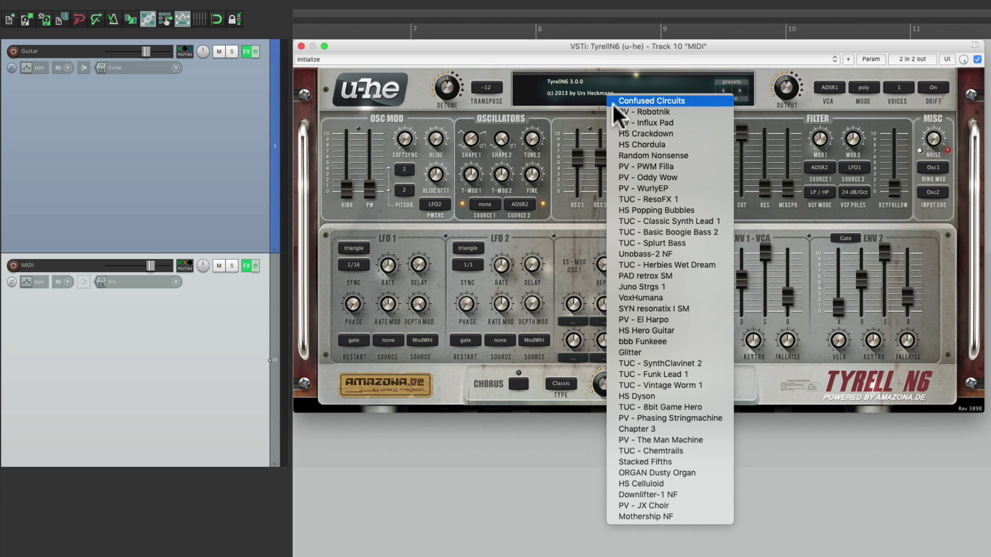
click(619, 176)
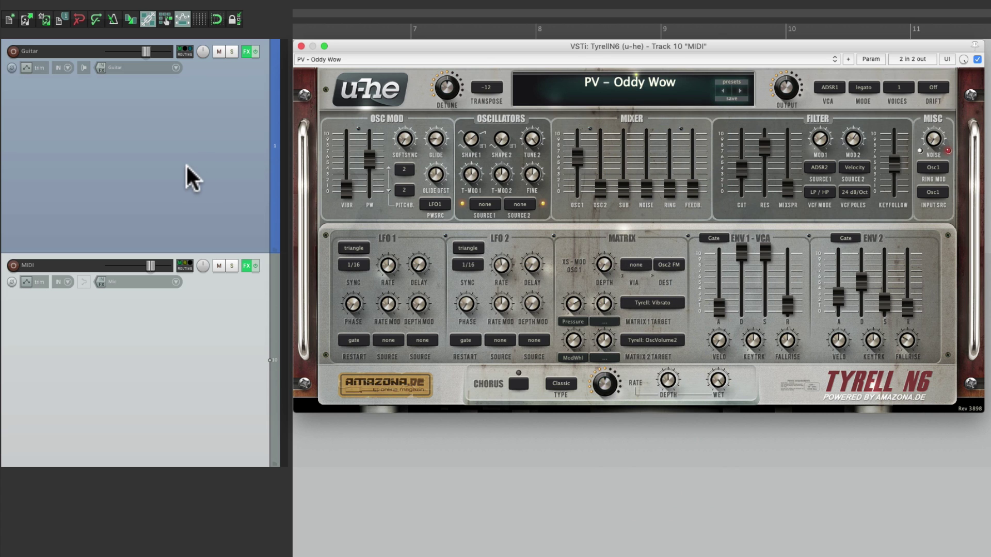
click(15, 52)
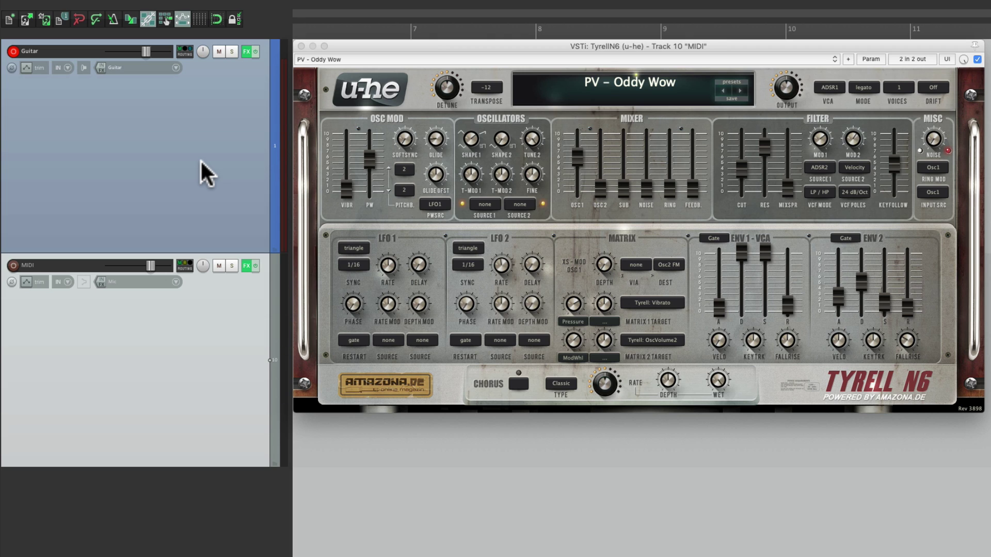
Set the Oddy Wow TRANSPOSE to 0 and turn the OUTPUT knob to about 52
click(486, 88)
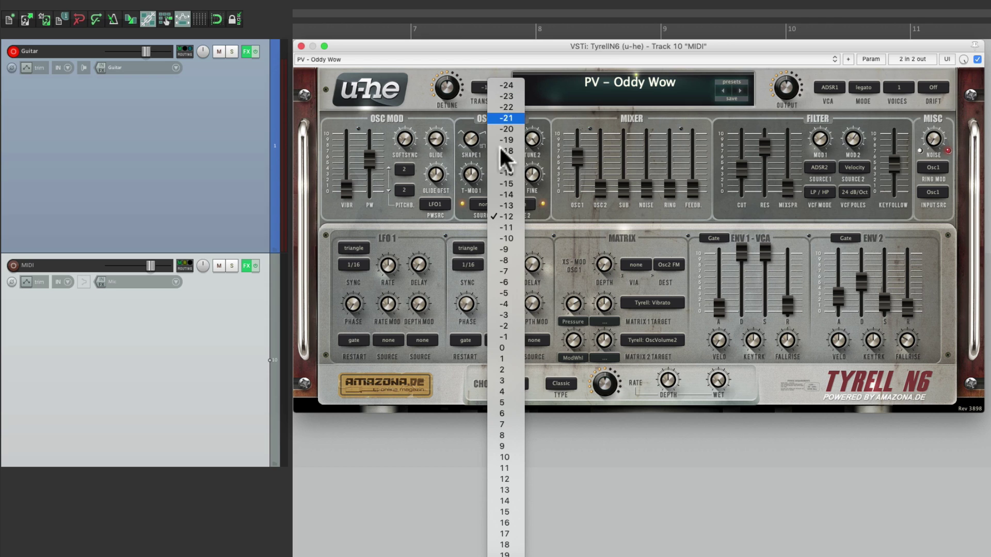
click(522, 344)
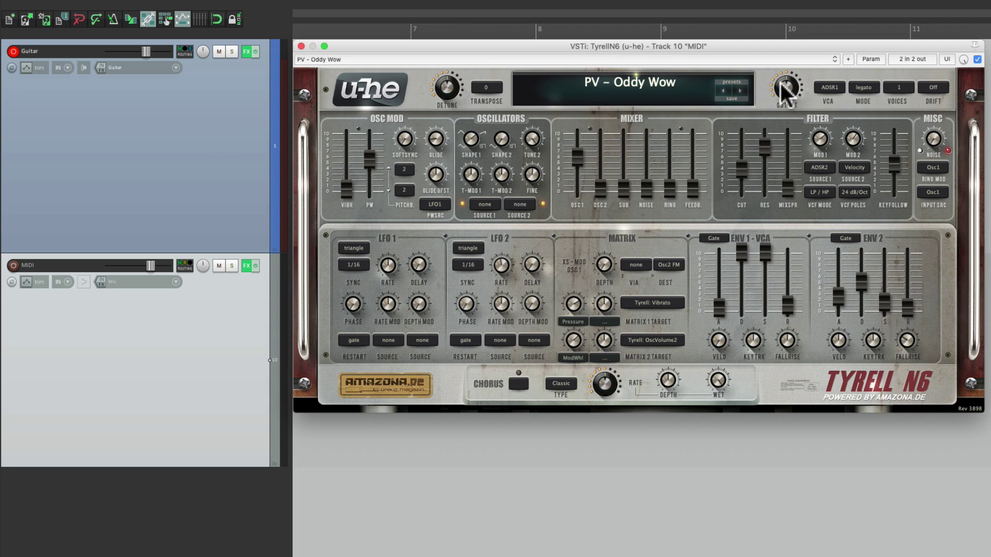
mouse_move(780, 83)
mouse_down()
mouse_move(779, 104)
mouse_move(772, 80)
mouse_up()
Try the TUC - Herbies Wet Dream preset, then switch TyrellN6 to PAD retrox SM
click(664, 81)
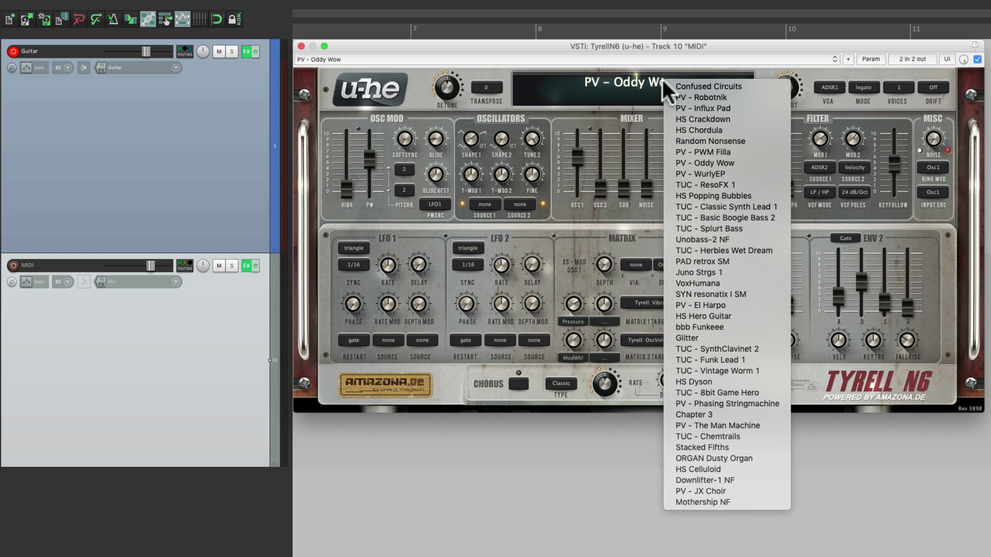
click(674, 252)
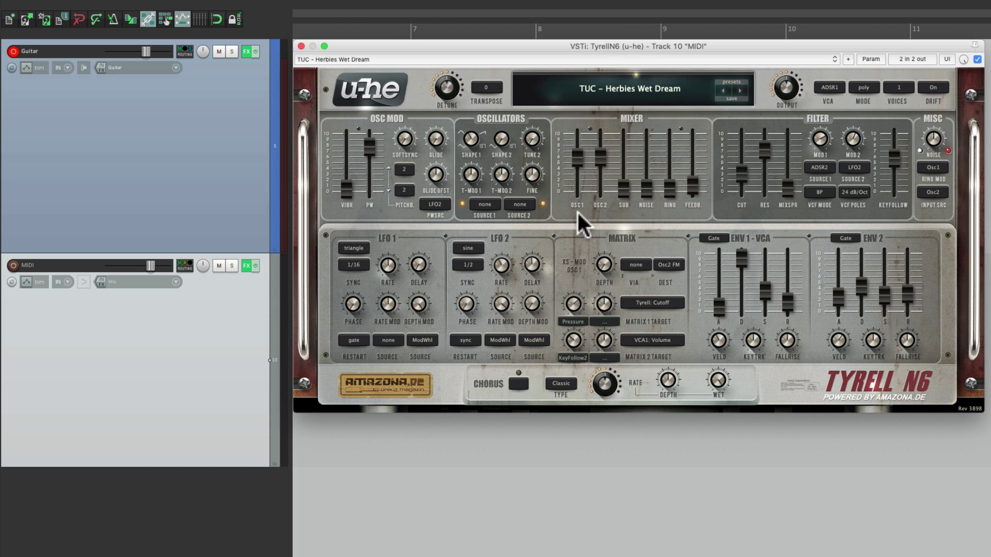
click(615, 88)
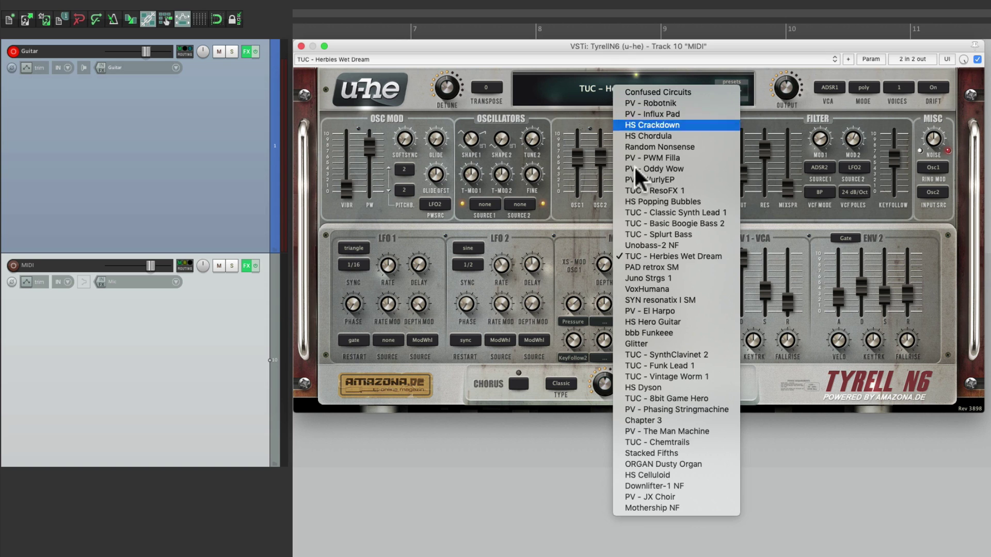
click(649, 267)
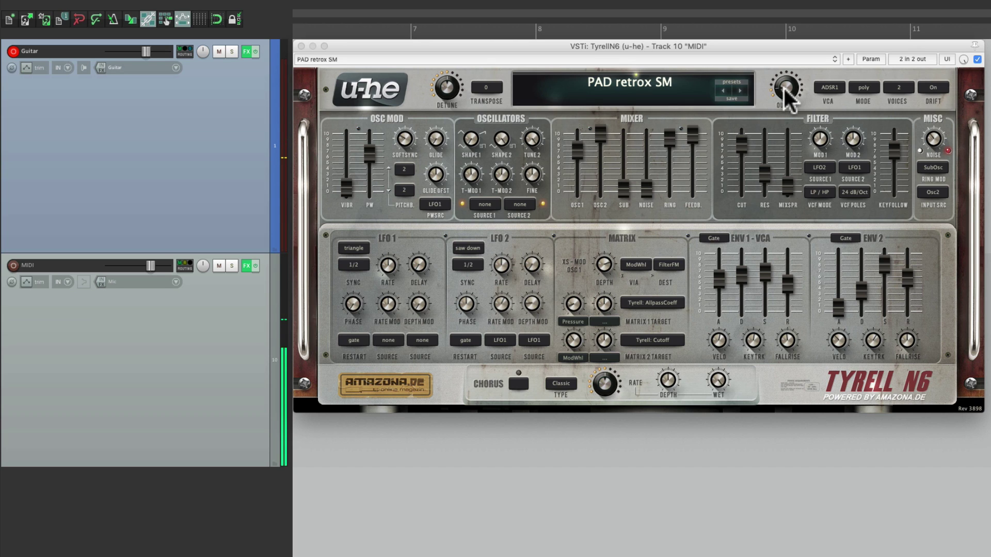
Raise the PAD retrox SM output, set TRANSPOSE to 12, and play a short audition
drag(784, 88, 785, 86)
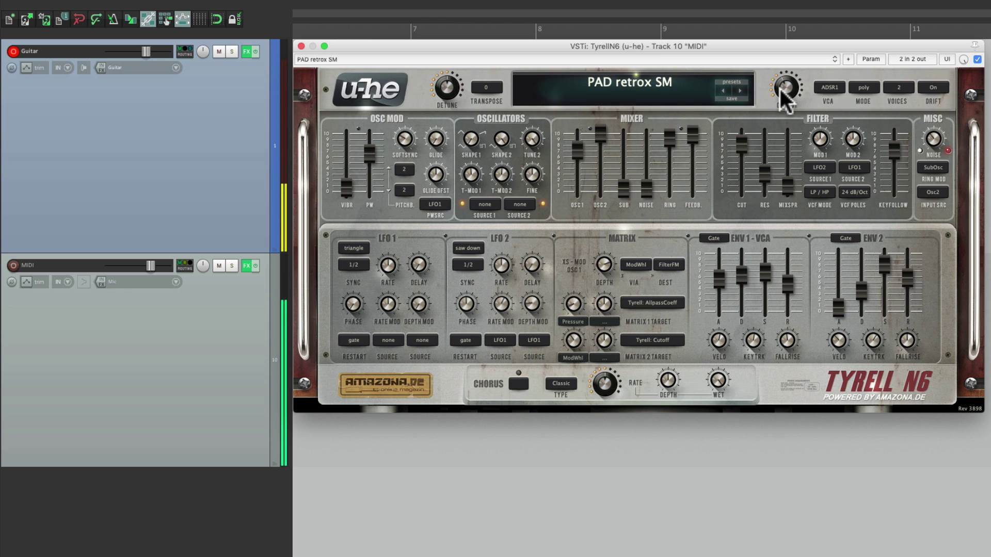
click(491, 89)
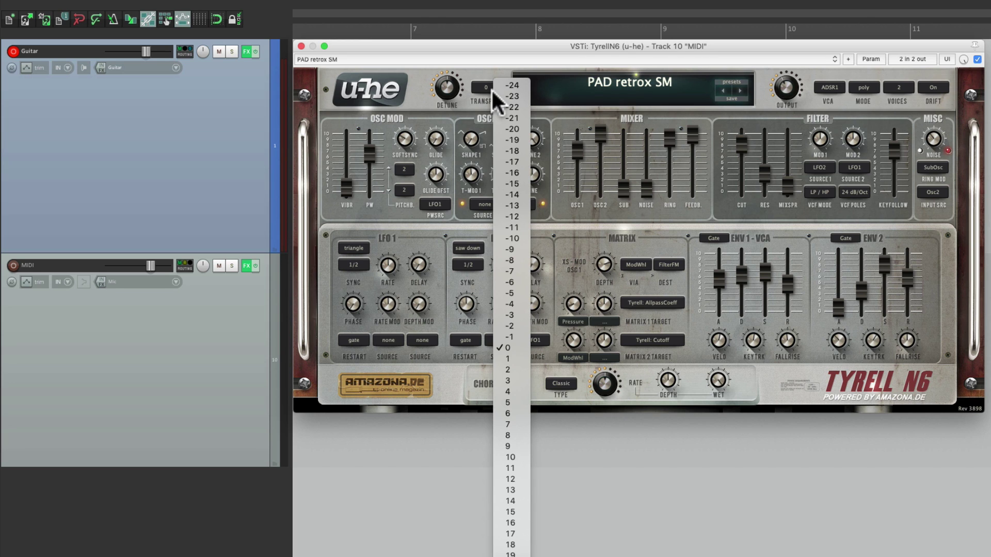
click(518, 478)
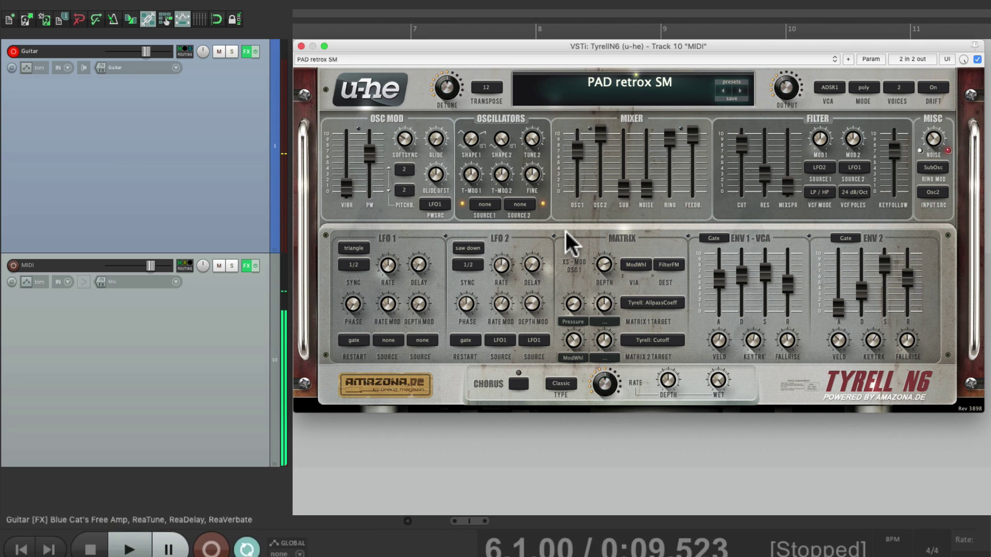
key(space)
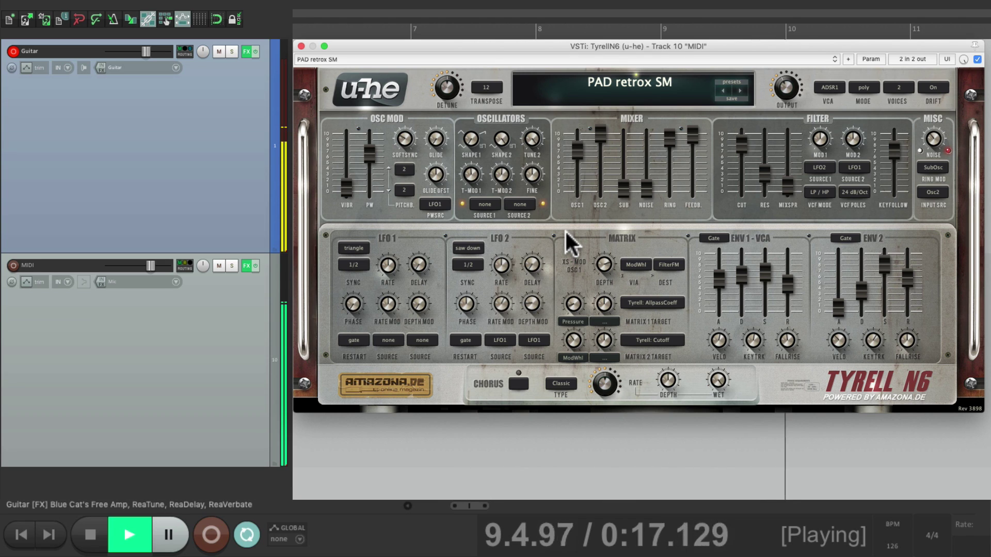
key(space)
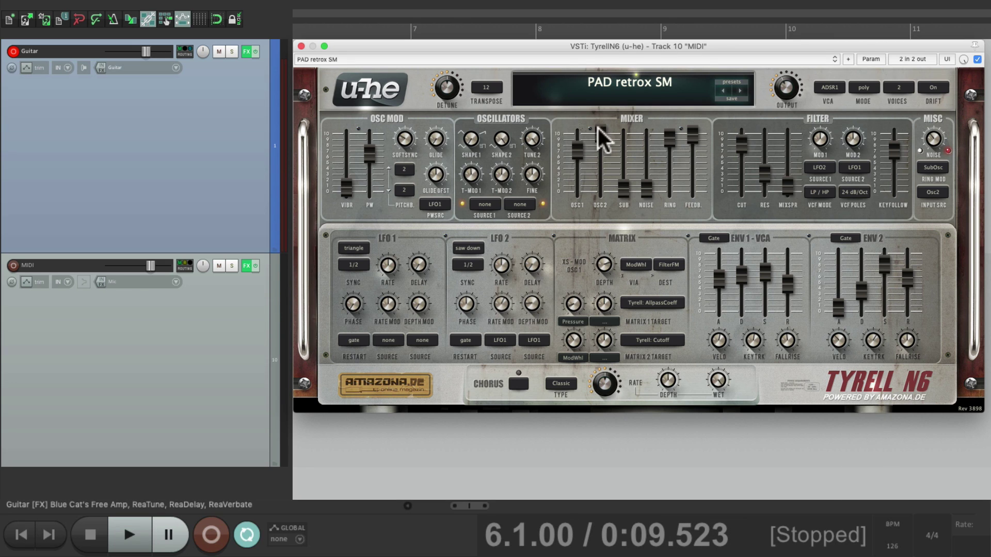
Load TUC - Vintage Worm 1, lower its OUTPUT knob, and audition it with brief playback
click(598, 86)
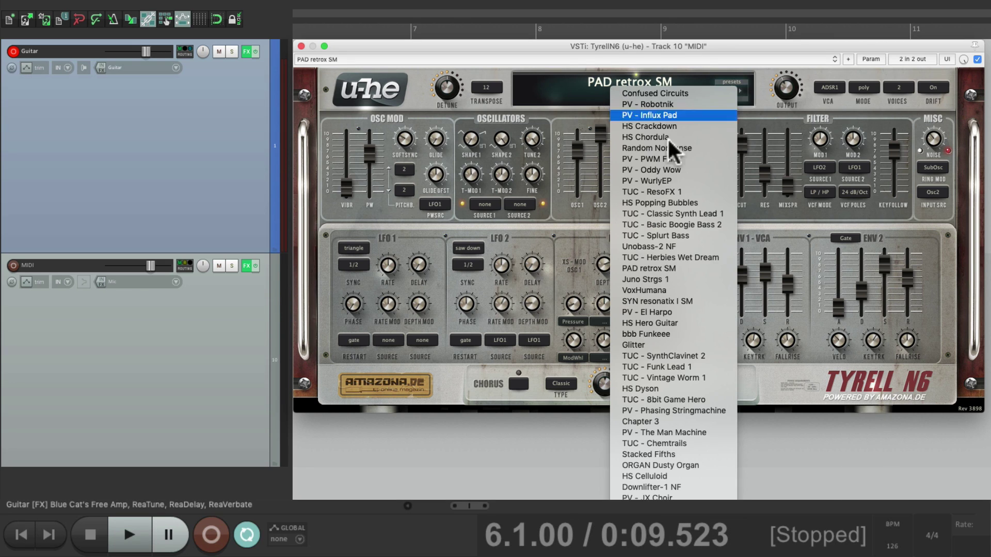
click(671, 378)
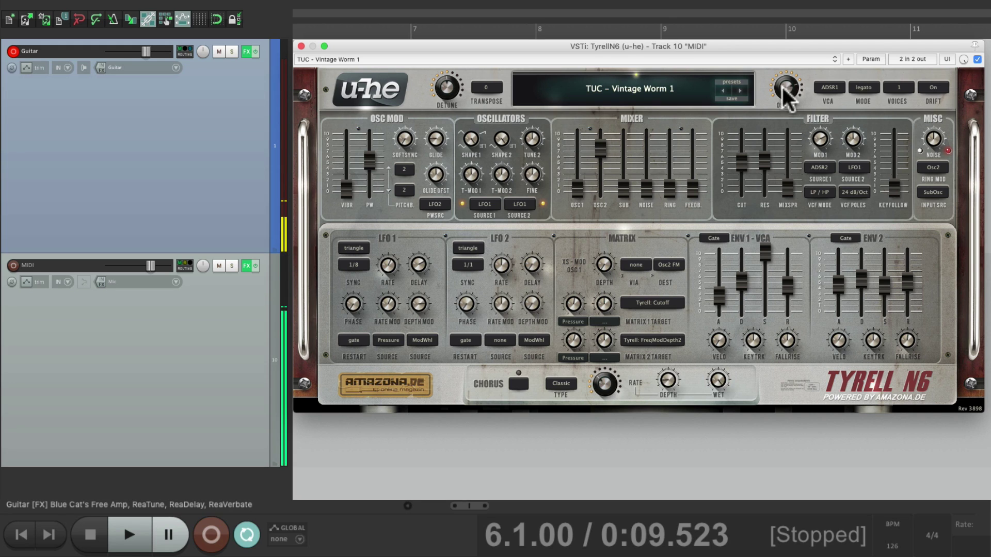
mouse_move(785, 92)
mouse_down()
mouse_move(785, 114)
mouse_move(778, 99)
mouse_up()
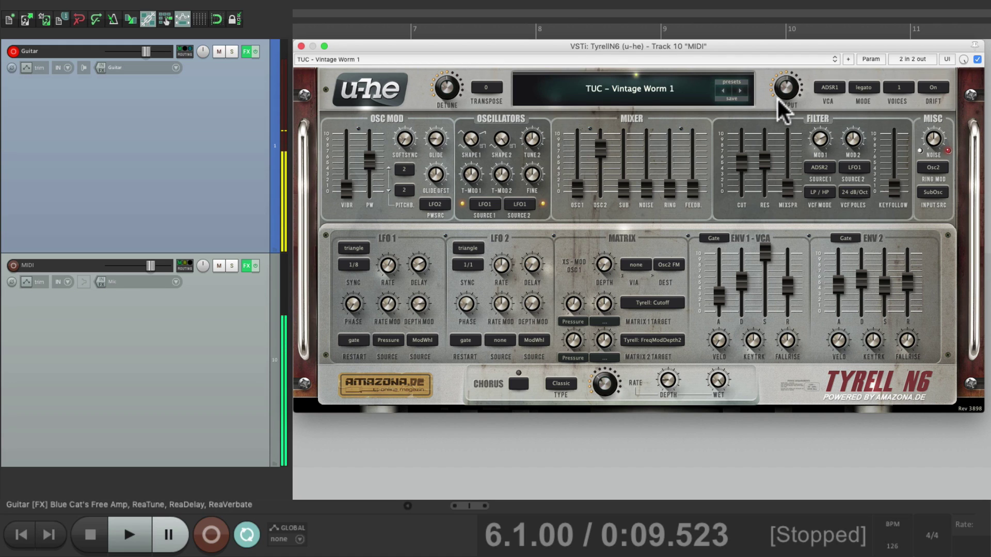
key(space)
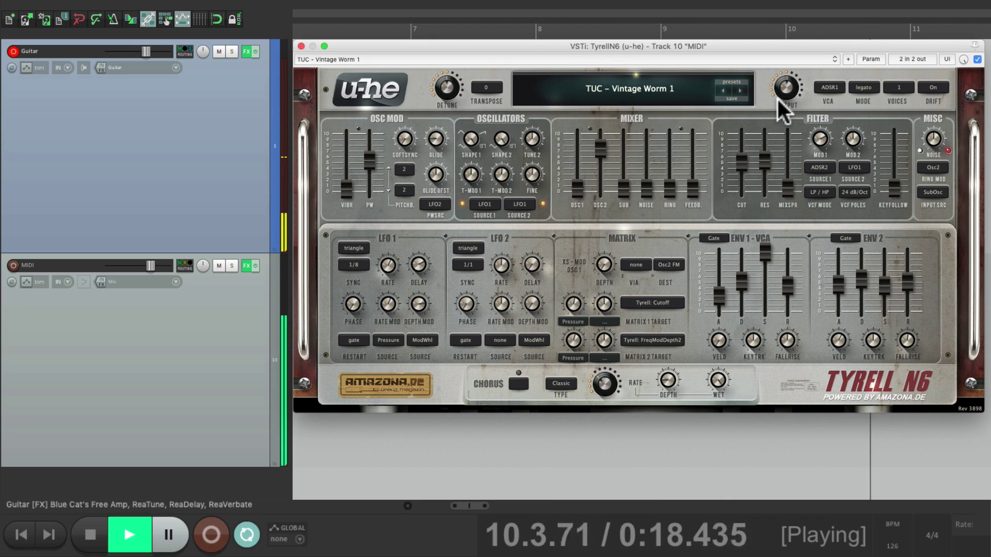
key(space)
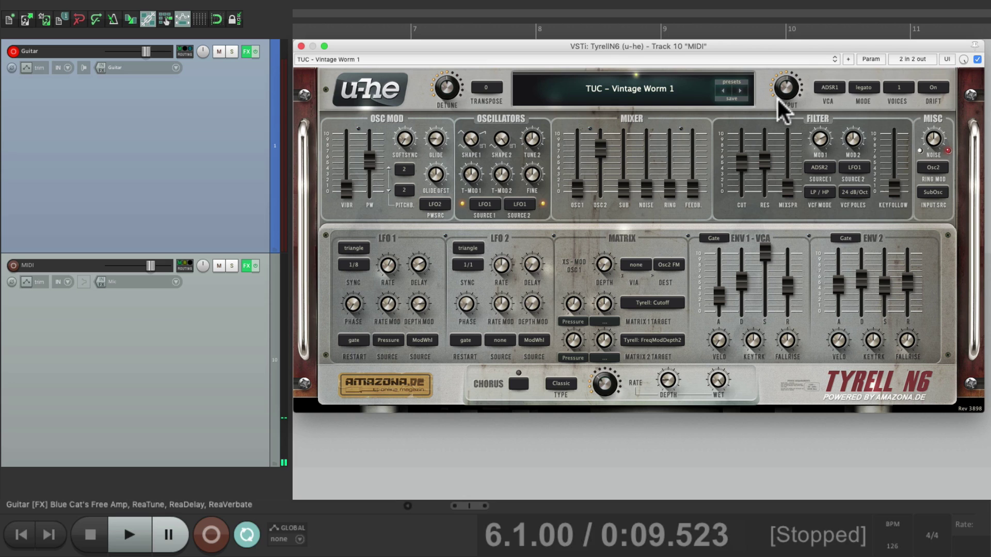
Load the PV - JX Choir preset on TyrellN6 and raise its output level
click(651, 89)
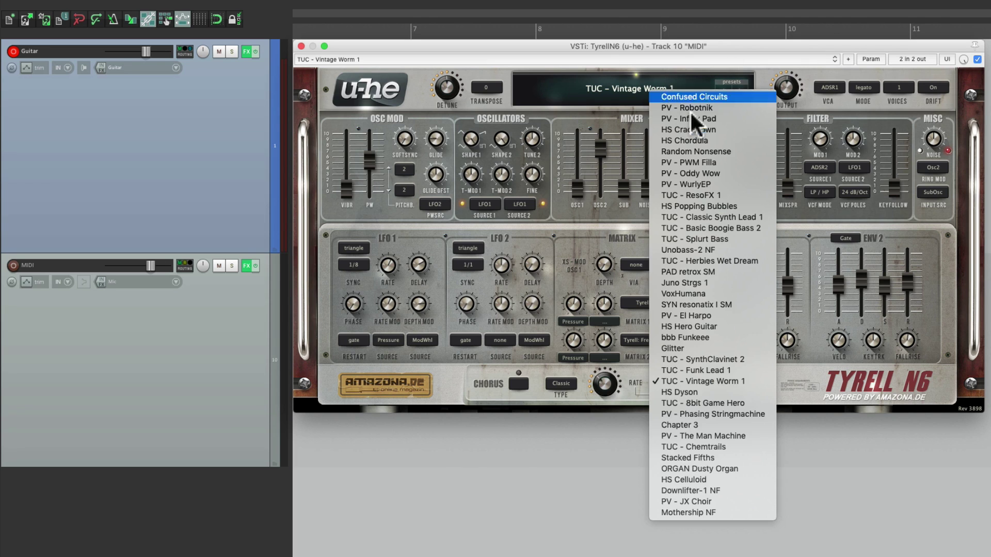
click(731, 501)
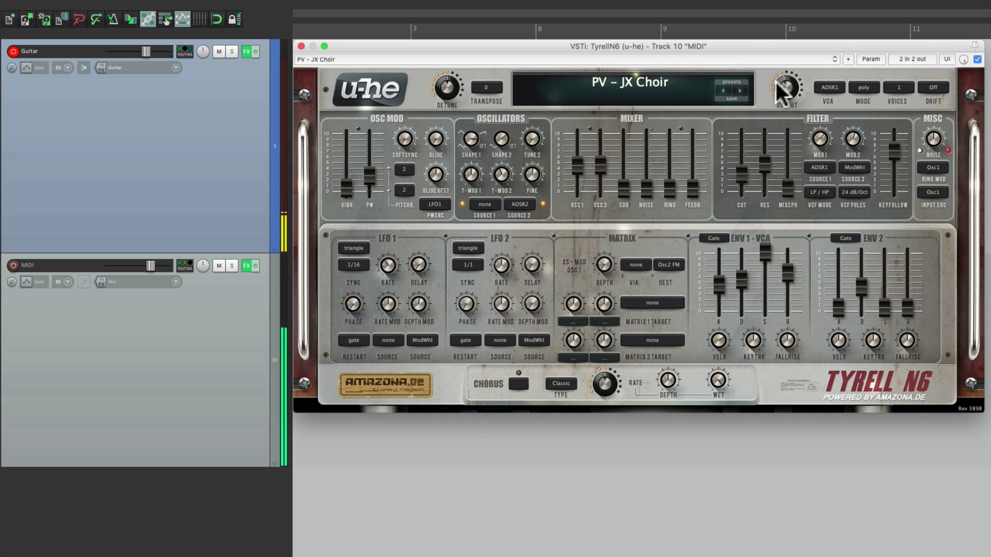
mouse_move(783, 89)
drag(780, 79, 779, 69)
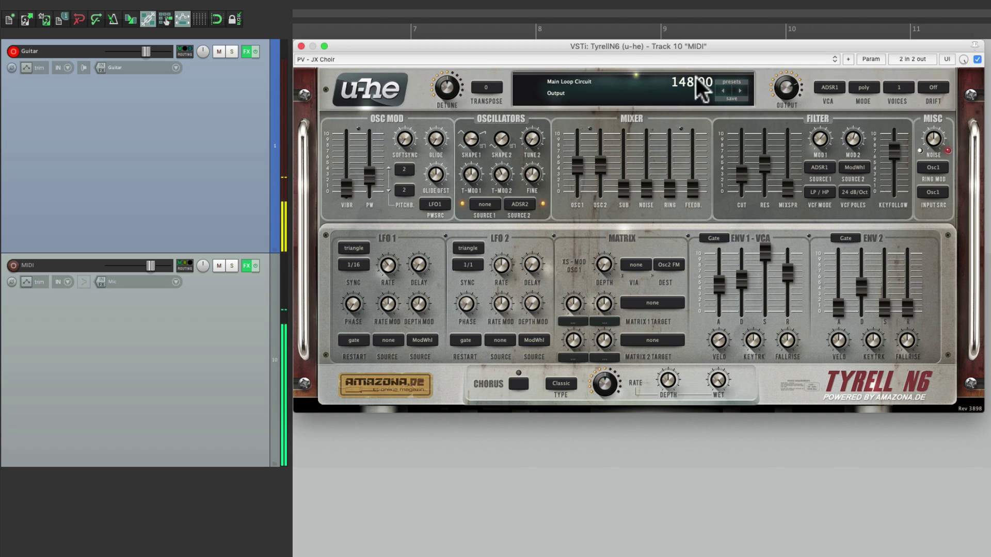
Transpose the synth up 12 semitones, push its Output to 200, and audition it
click(490, 87)
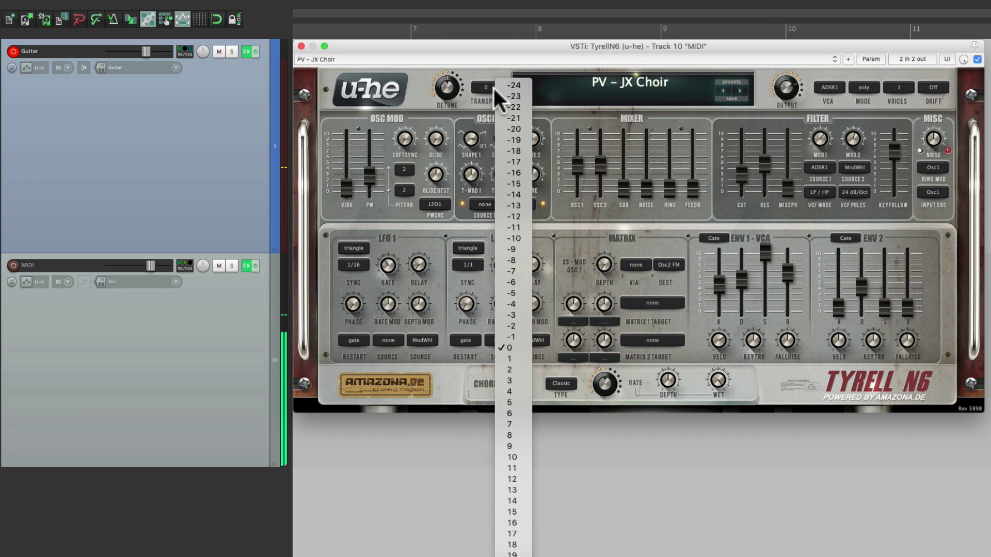
click(522, 472)
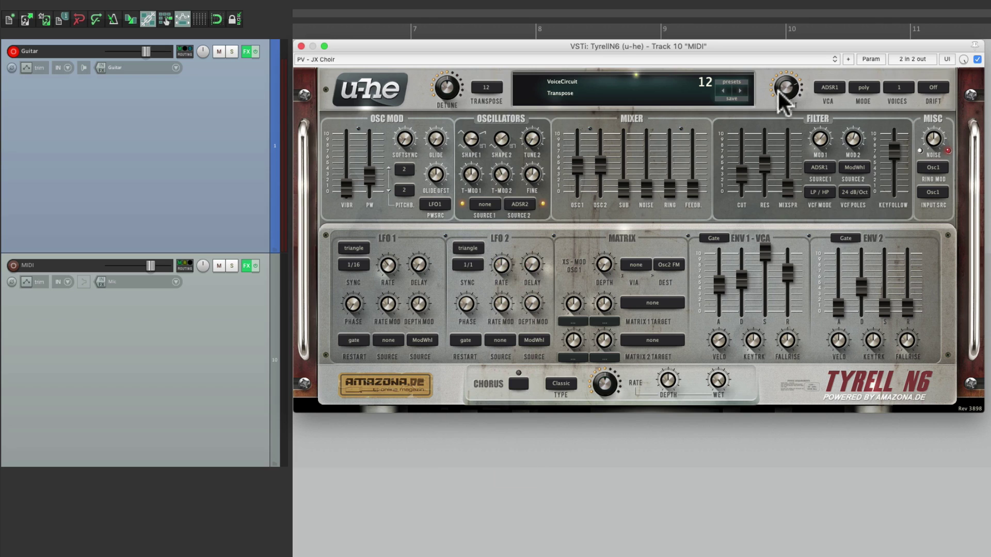
drag(785, 94, 786, 93)
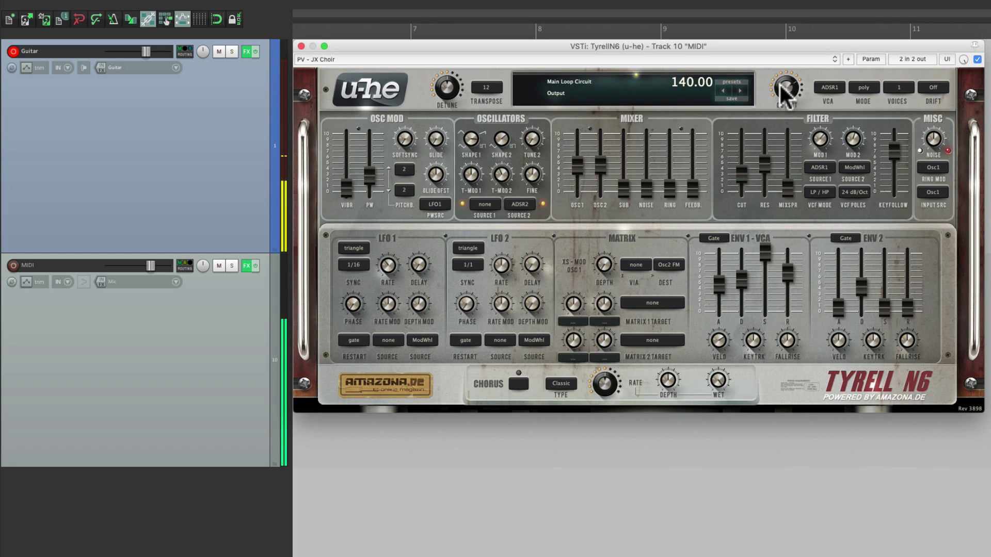
drag(785, 89, 783, 82)
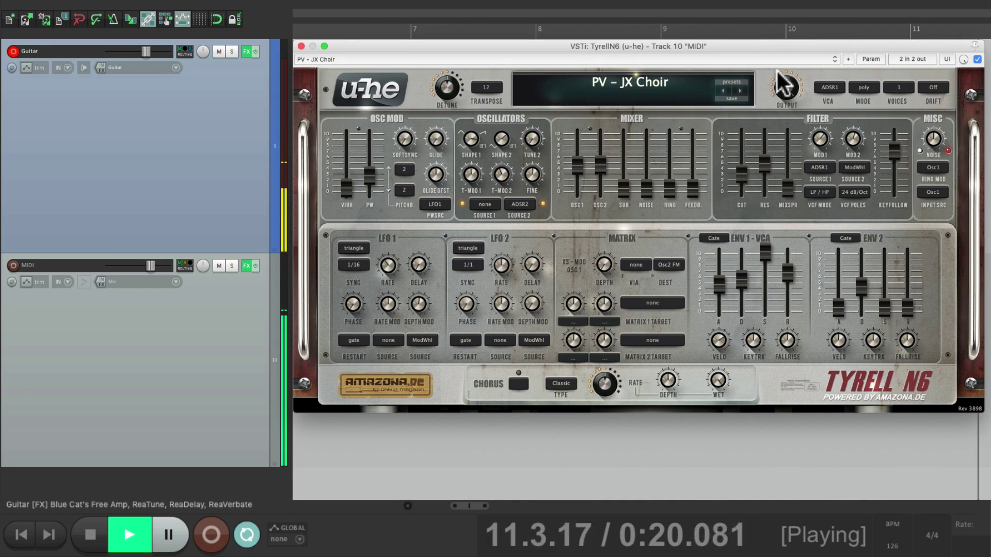
key(space)
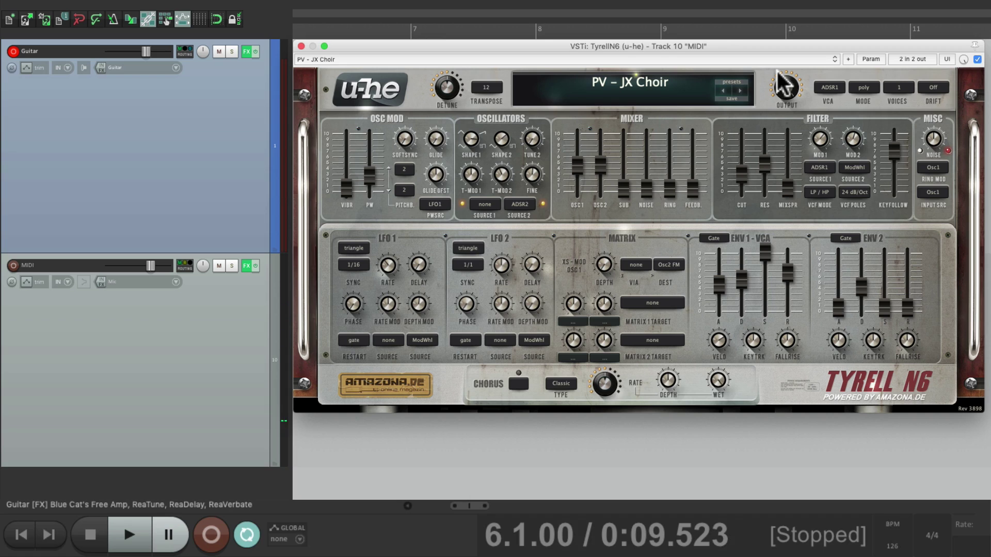
Switch TyrellN6 to the TUC - Vintage Worm 1 preset and turn its output level down
click(635, 85)
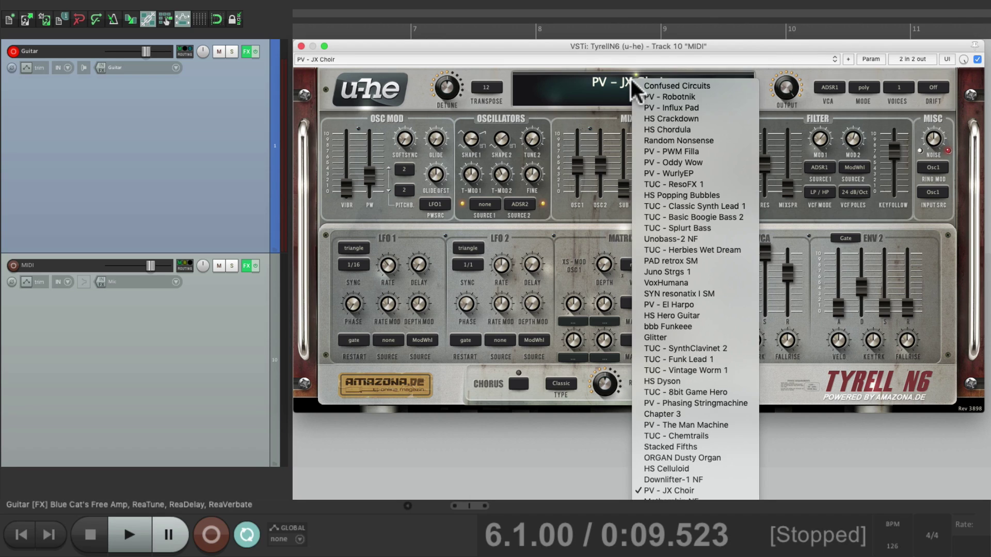
click(645, 370)
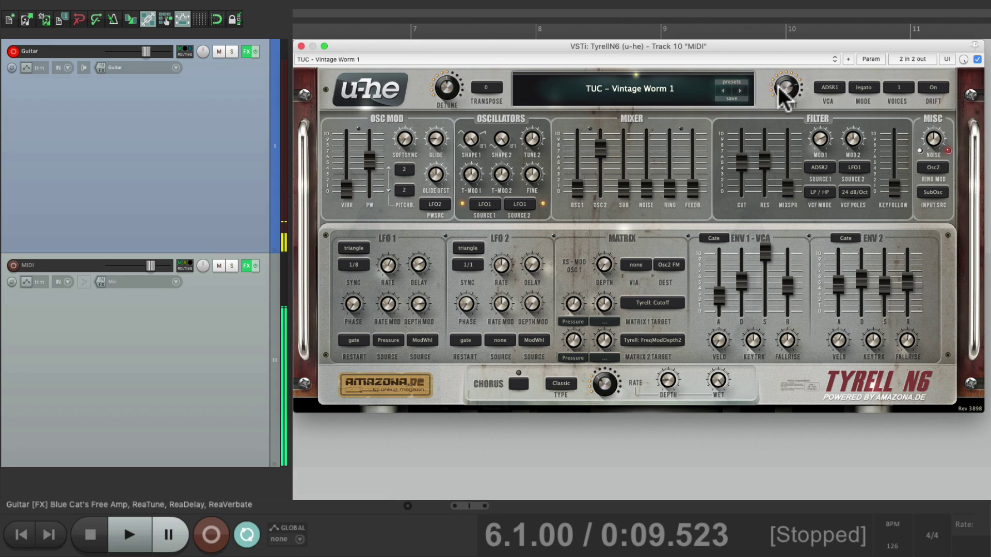
drag(784, 89, 774, 96)
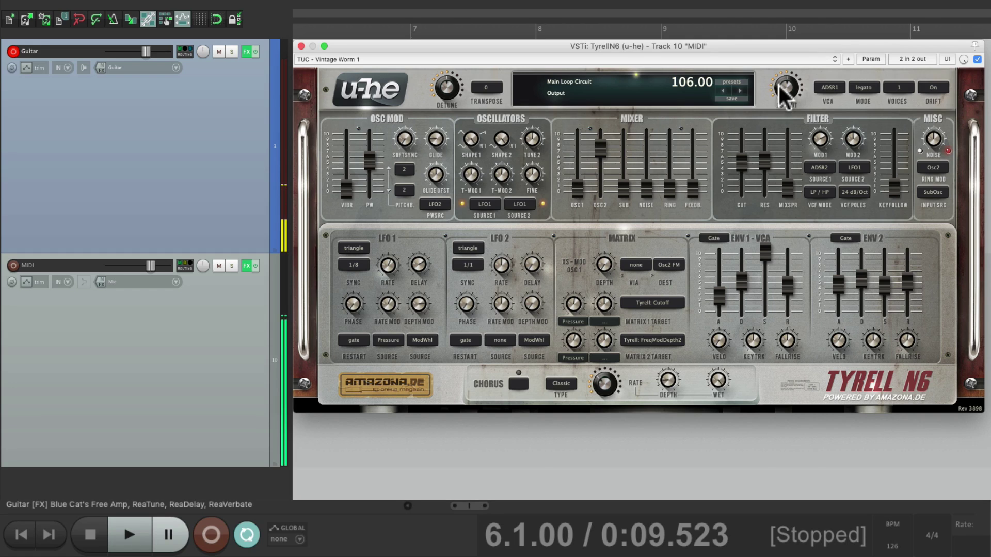
drag(785, 89, 781, 94)
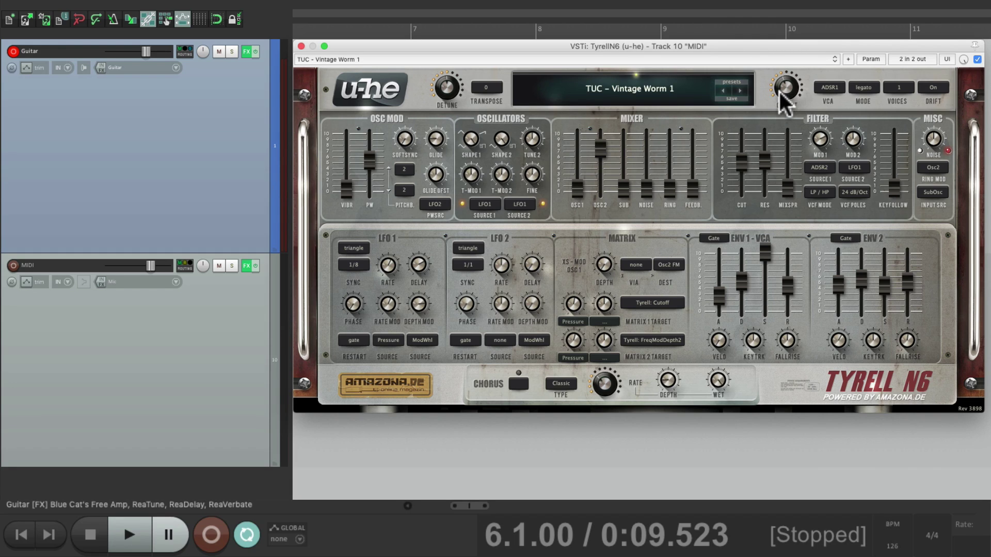
Close the synth window and set the MIDI track's input to Record: output (MIDI)
click(301, 46)
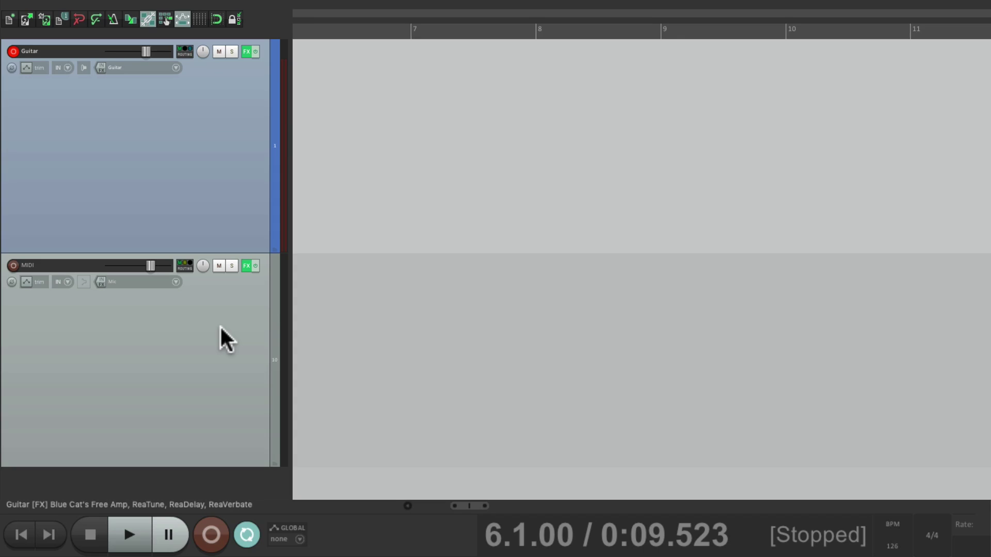
click(175, 282)
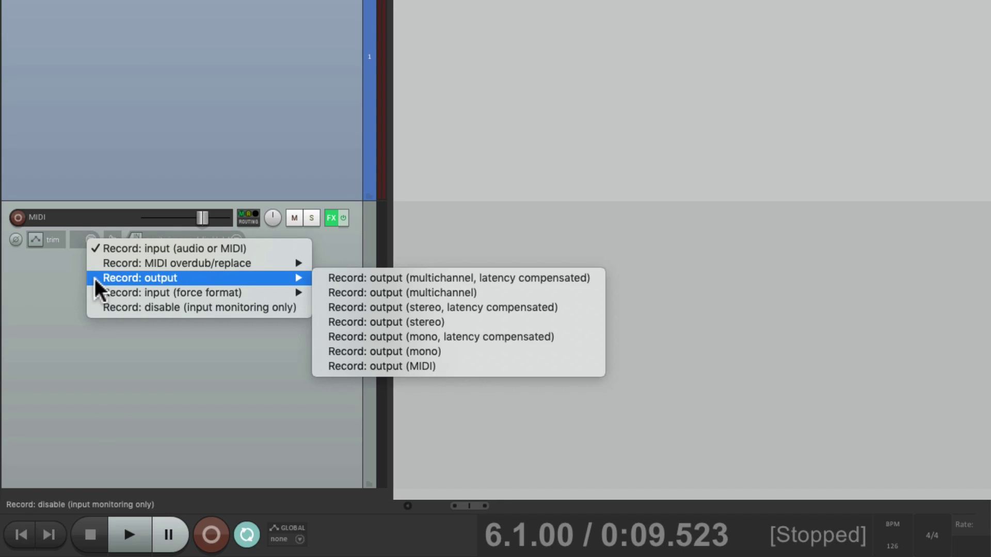
click(541, 366)
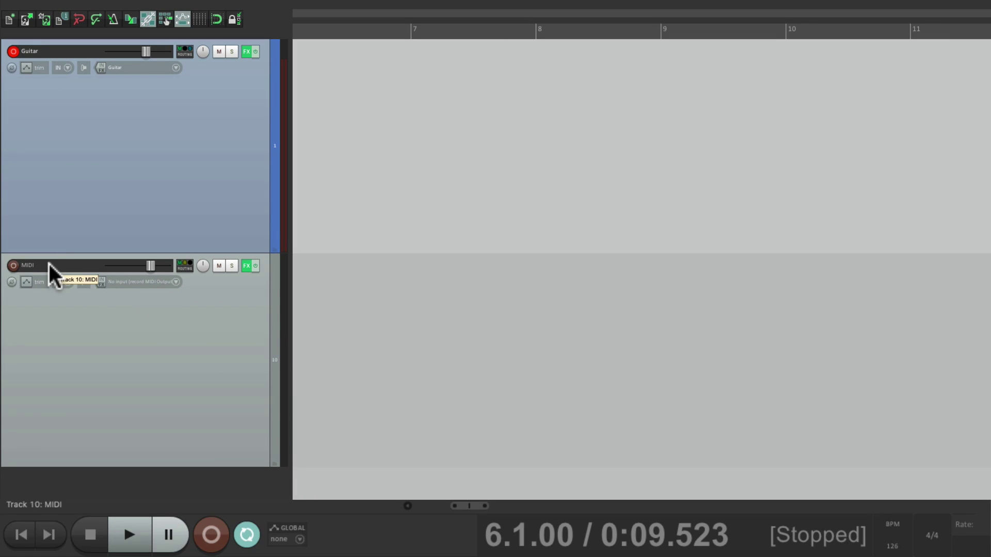
Arm the MIDI track and record guitar and synth MIDI together in one take
click(13, 265)
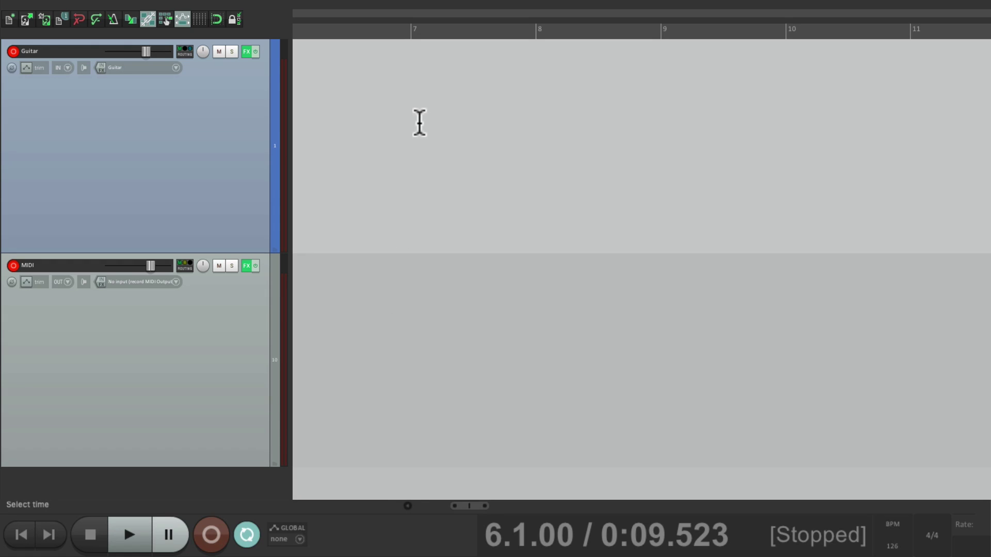
key(ctrl+r)
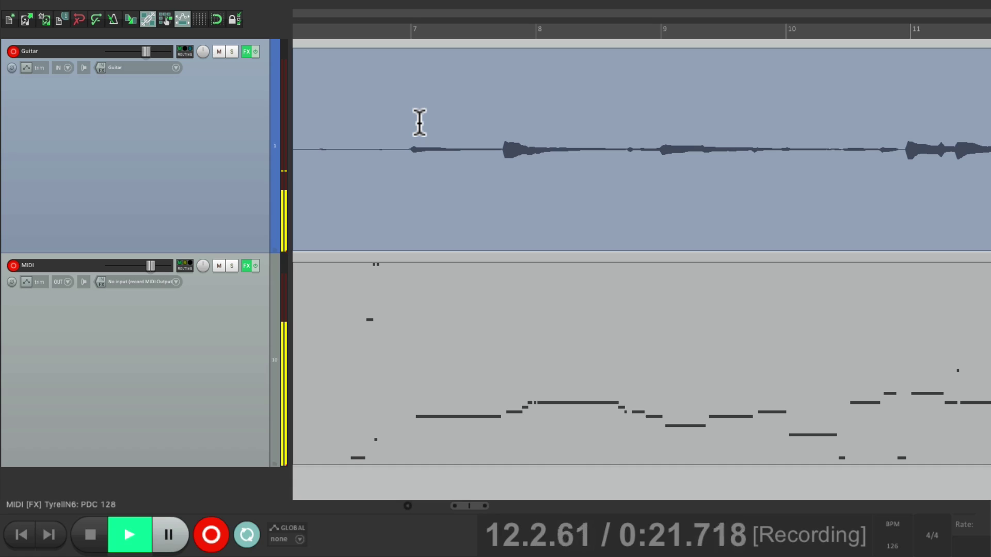
key(space)
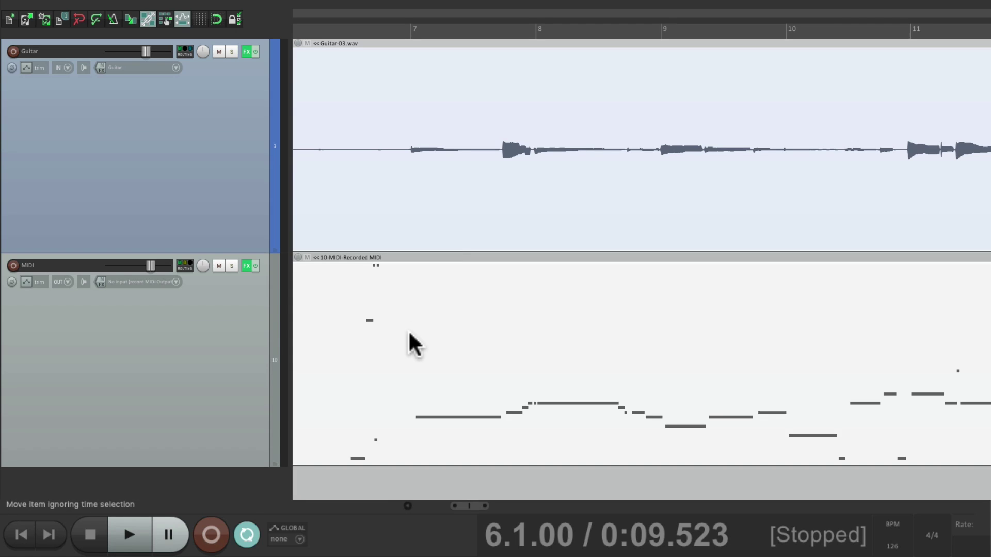
Trim the recorded MIDI item's start to 6.4.38 and play the layered take back
click(391, 359)
key([)
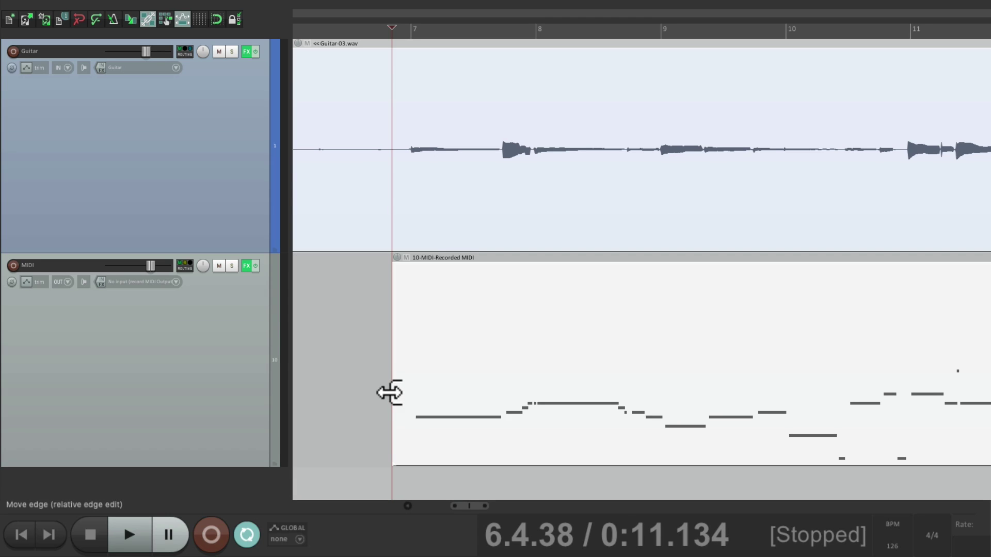
click(372, 372)
key(space)
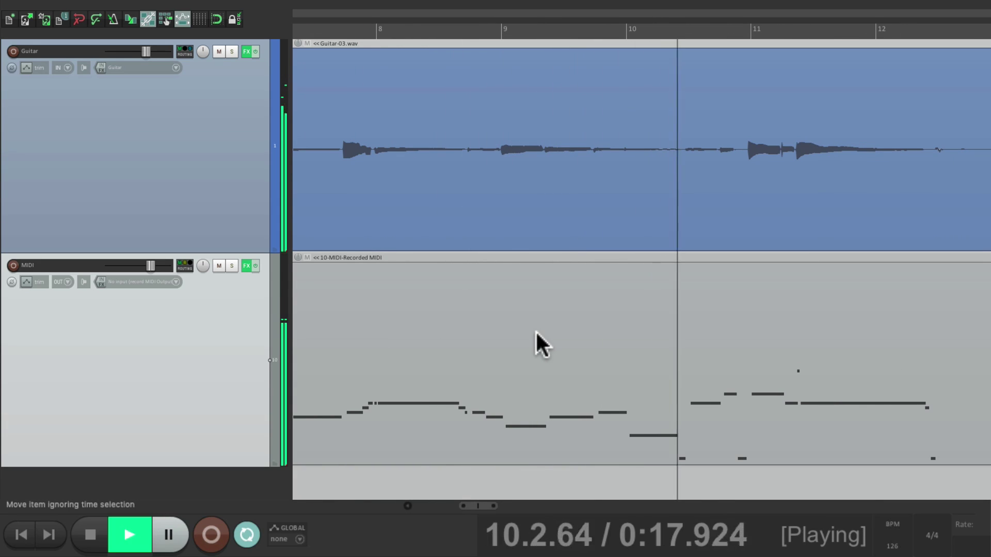
key(space)
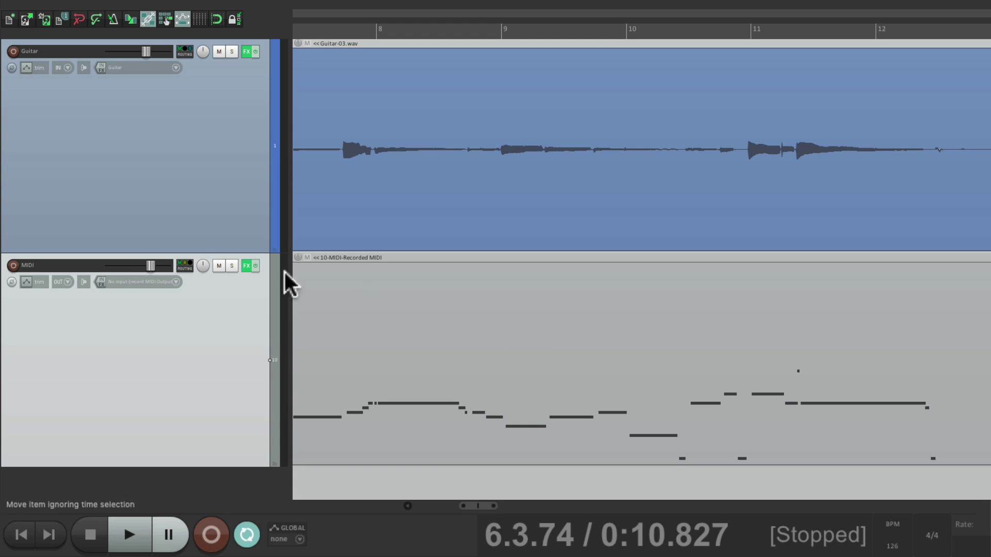
During playback, pull down the MIDI track fader and the Guitar fader toward -9.19 dB
key(space)
mouse_move(150, 263)
mouse_down()
mouse_move(123, 262)
mouse_move(146, 263)
mouse_up()
drag(146, 51, 143, 54)
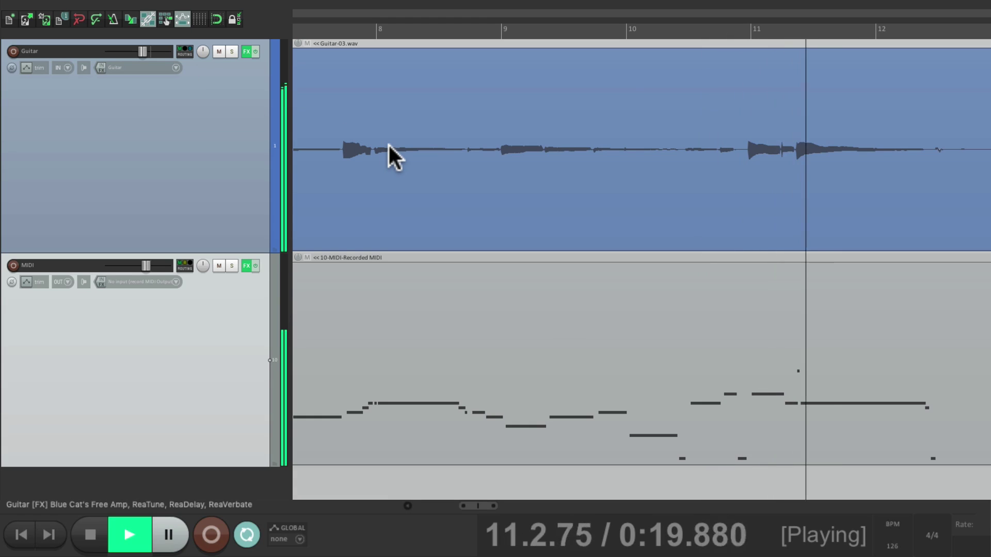
key(space)
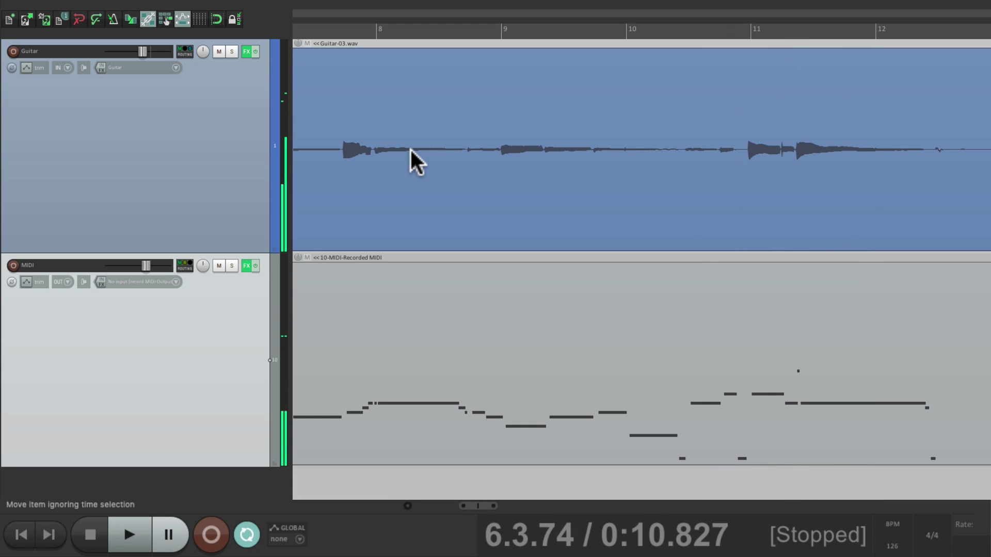